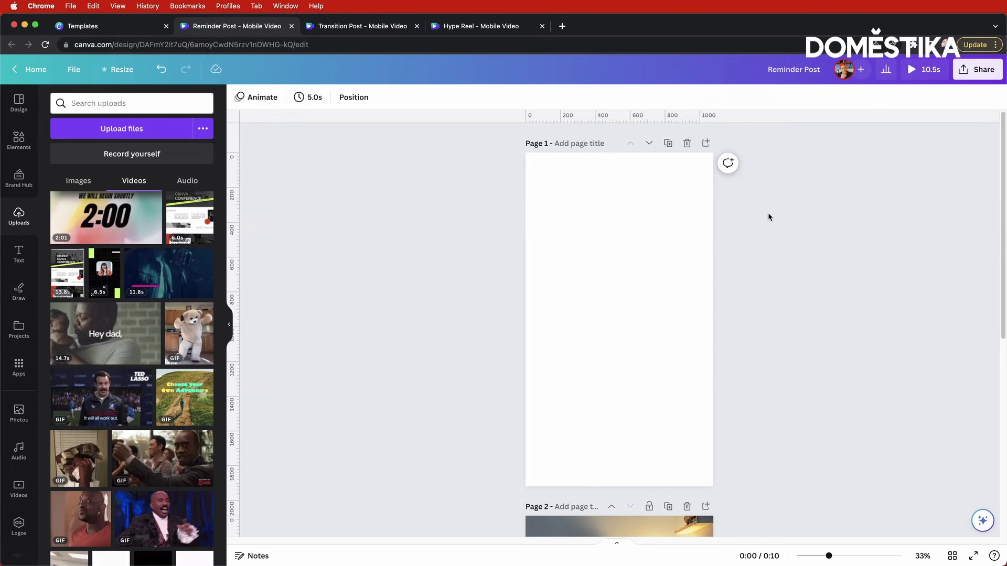
Set the page 1 background to the near-black colour of the Canva Course Neutral Palette
{"action": "left_click", "coordinate": [556, 203]}
{"action": "left_click", "coordinate": [238, 97]}
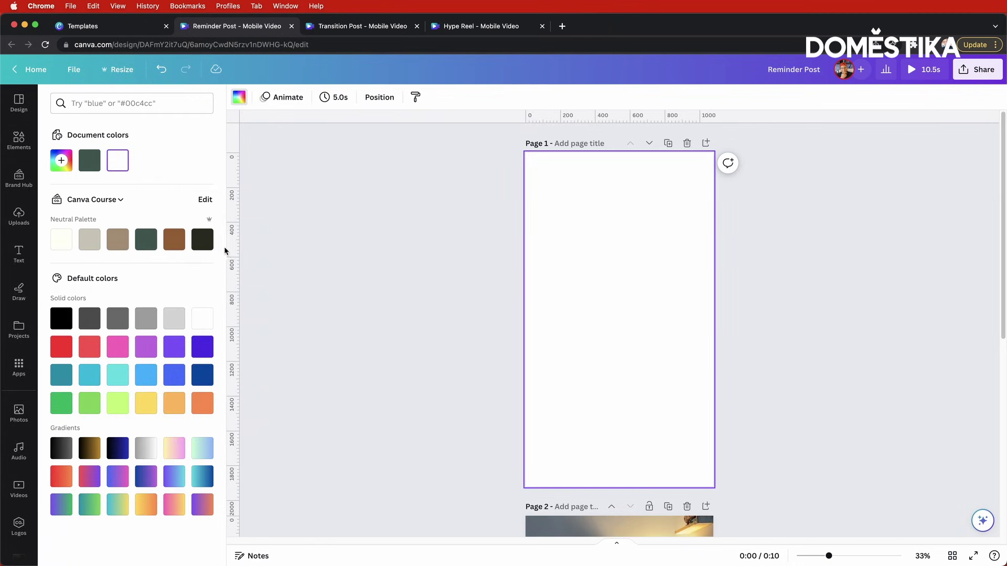
{"action": "left_click", "coordinate": [205, 243]}
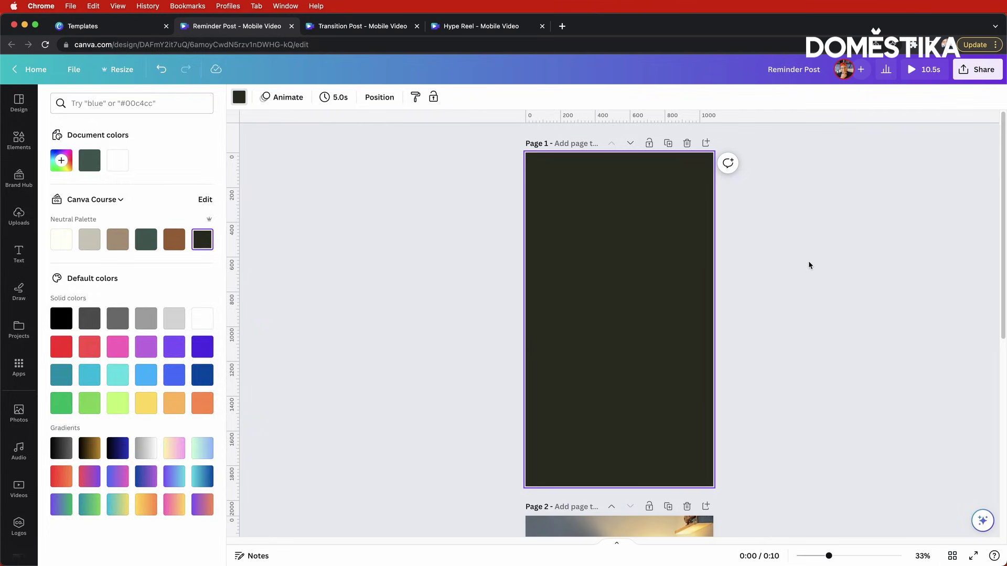
{"action": "left_click", "coordinate": [809, 265]}
Add a rectangle at the middle of page 1 and enlarge it to about 601 × 565
{"action": "left_click", "coordinate": [658, 272]}
{"action": "key", "text": "r"}
{"action": "left_click_drag", "start_coordinate": [619, 291], "coordinate": [619, 270]}
{"action": "left_click_drag", "start_coordinate": [650, 317], "coordinate": [674, 314]}
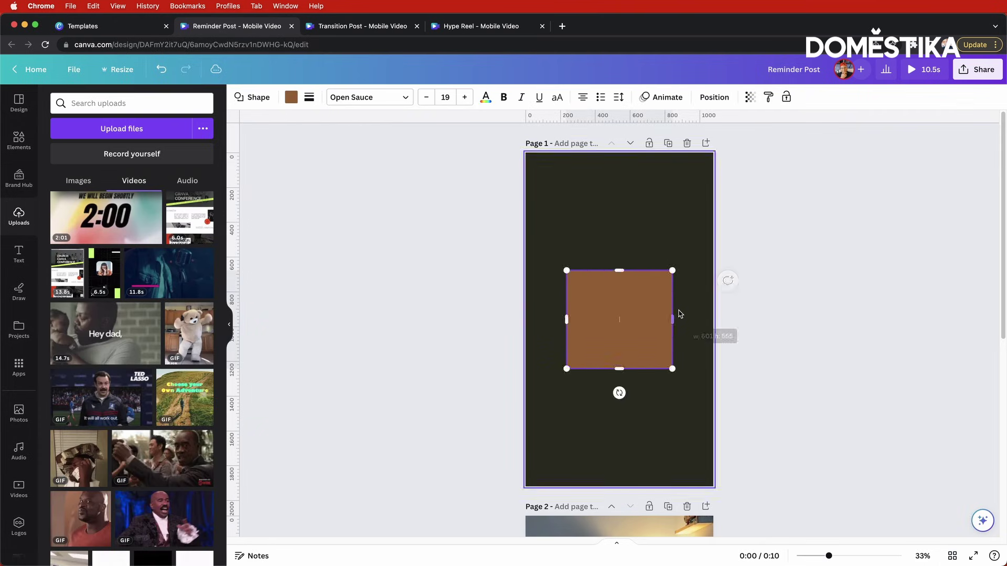
Round the brown rectangle's corners with a corner rounding of 67
{"action": "left_click", "coordinate": [309, 97]}
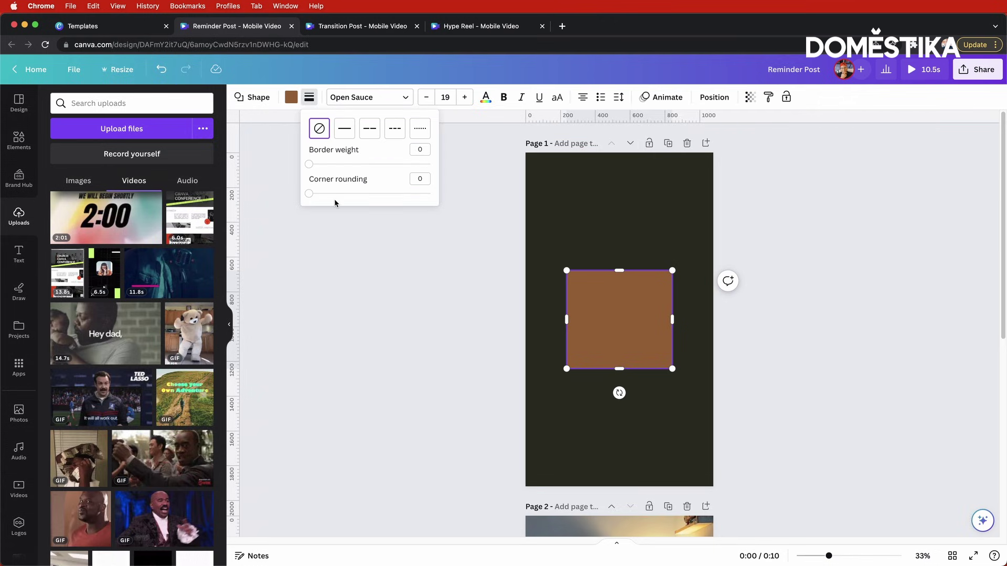
{"action": "left_click_drag", "start_coordinate": [332, 194], "coordinate": [390, 193]}
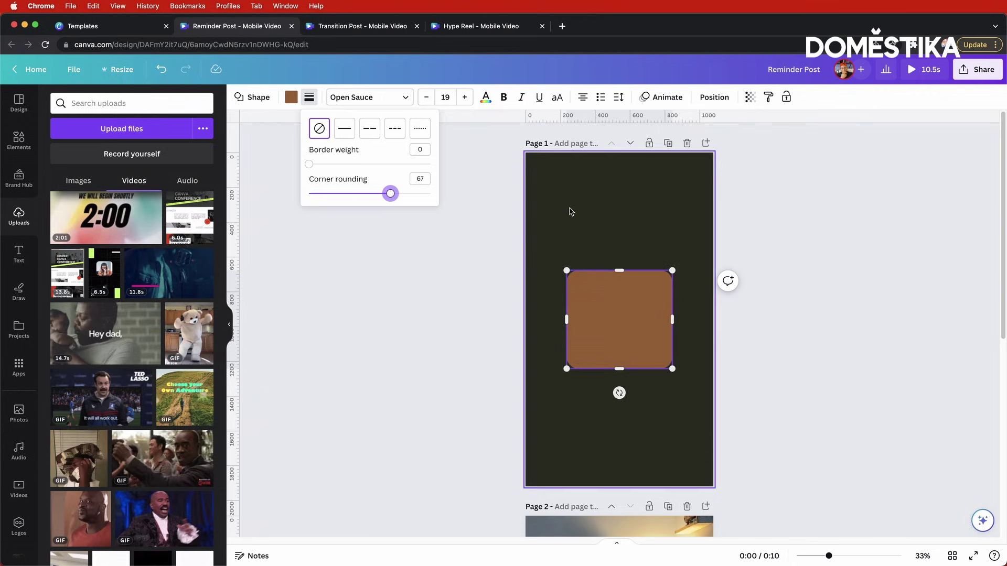
{"action": "left_click", "coordinate": [775, 290]}
Adjust the rounded rectangle's height, widen it slightly and move it a little higher on the page
{"action": "left_click", "coordinate": [636, 308]}
{"action": "left_click_drag", "start_coordinate": [619, 271], "coordinate": [619, 274]}
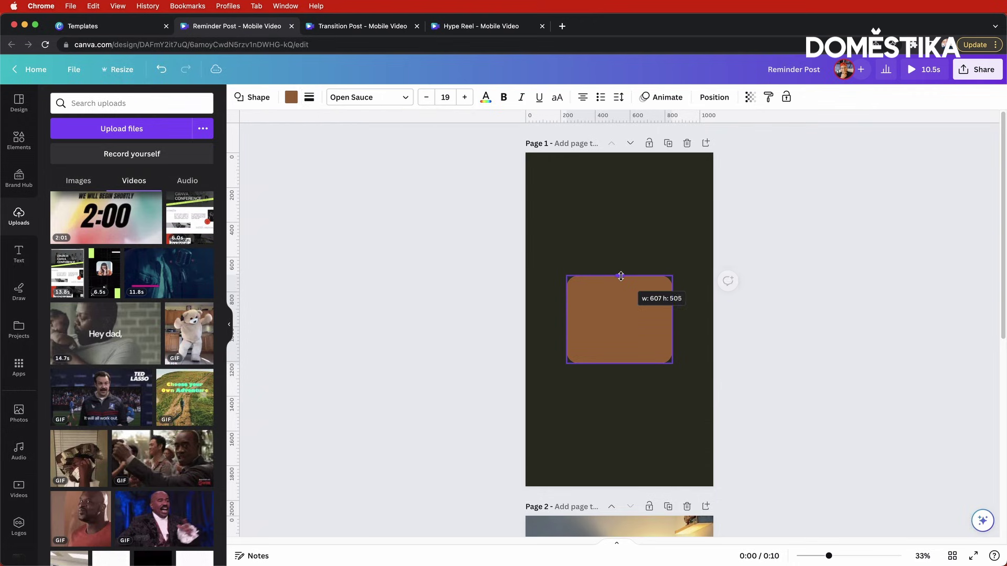
{"action": "left_click_drag", "start_coordinate": [673, 319], "coordinate": [681, 321]}
{"action": "left_click_drag", "start_coordinate": [624, 276], "coordinate": [625, 269]}
{"action": "left_click_drag", "start_coordinate": [654, 328], "coordinate": [652, 314]}
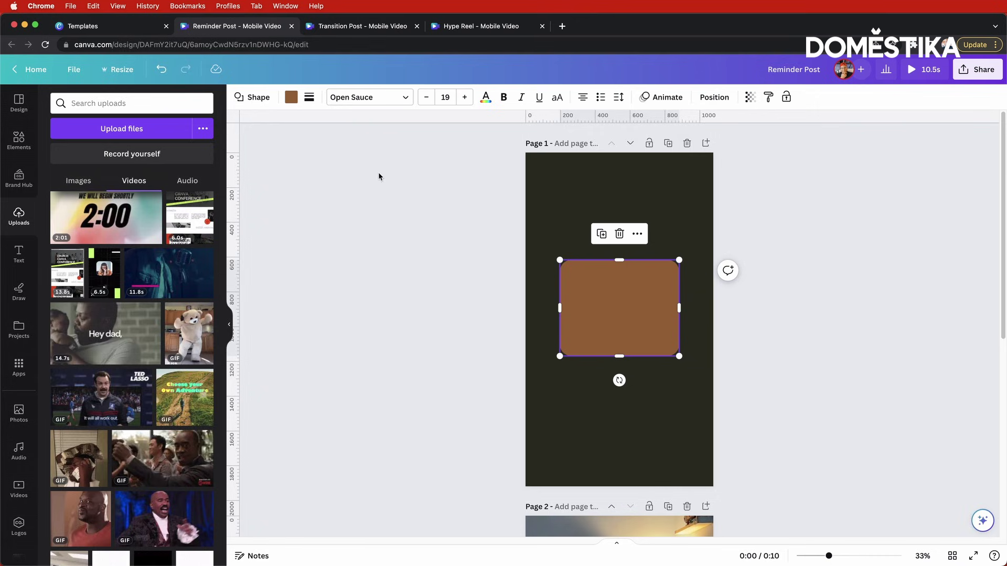
Recolour the rounded rectangle with the off-white of the Neutral Palette and move it down to the middle of the page
{"action": "left_click", "coordinate": [288, 100]}
{"action": "left_click", "coordinate": [63, 243]}
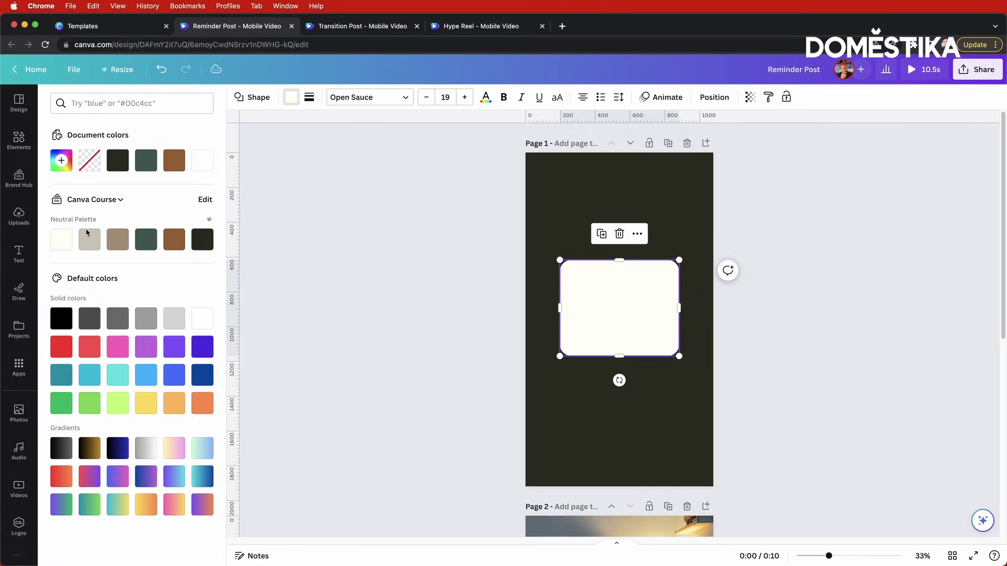
{"action": "left_click", "coordinate": [775, 253]}
{"action": "left_click", "coordinate": [638, 313]}
{"action": "left_click_drag", "start_coordinate": [638, 312], "coordinate": [638, 320]}
{"action": "left_click", "coordinate": [769, 283]}
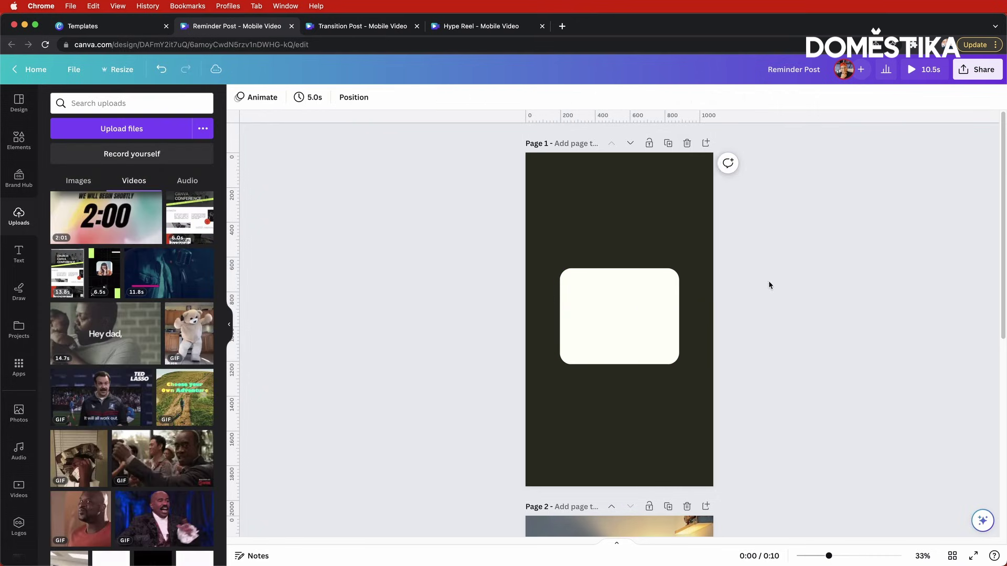
Add a text box reading "Reminder" at a size of about 45 and place it near the upper edge of the card
{"action": "key", "text": "t"}
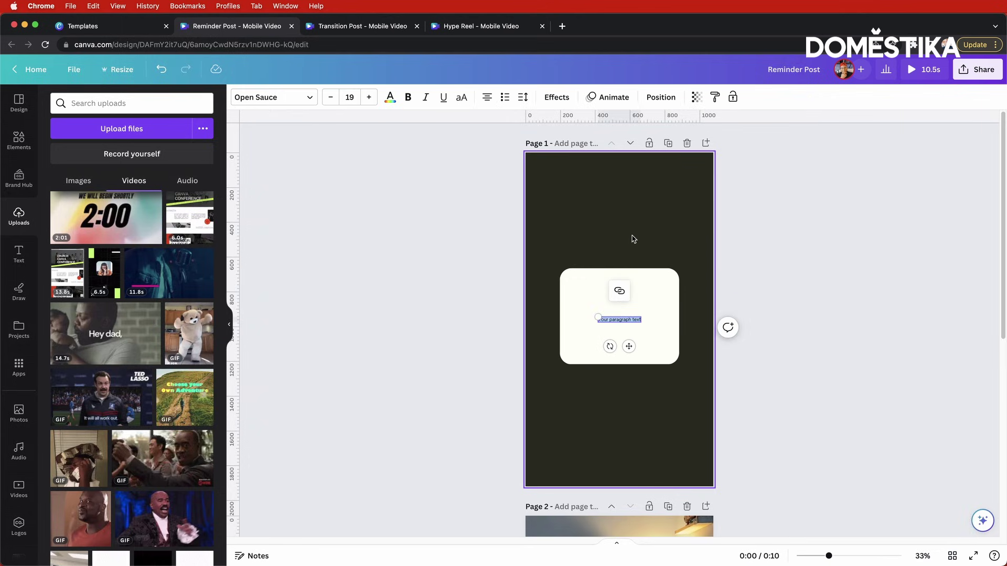
{"action": "left_click_drag", "start_coordinate": [592, 311], "coordinate": [569, 314]}
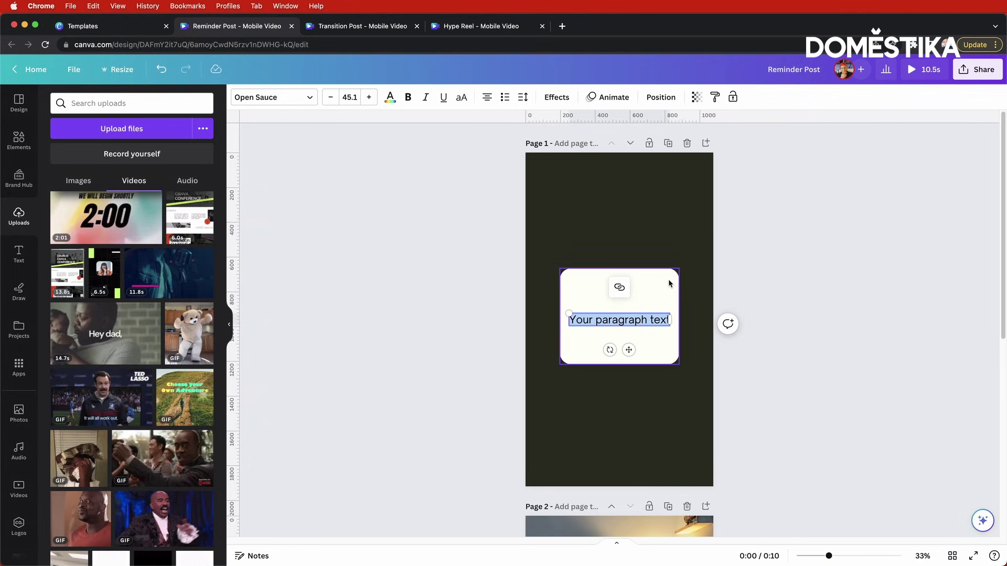
{"action": "type", "text": "Reminder"}
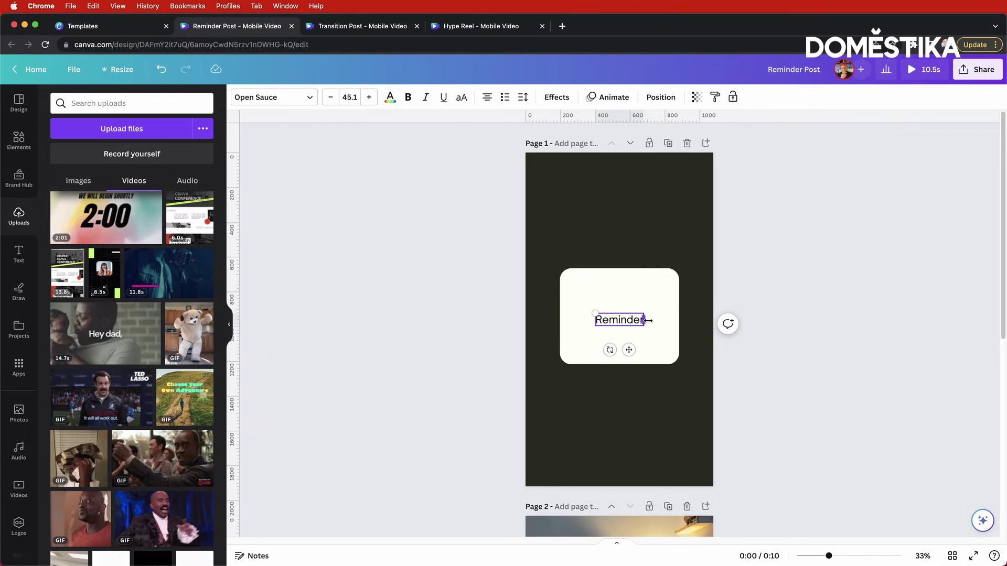
{"action": "left_click_drag", "start_coordinate": [644, 320], "coordinate": [640, 292]}
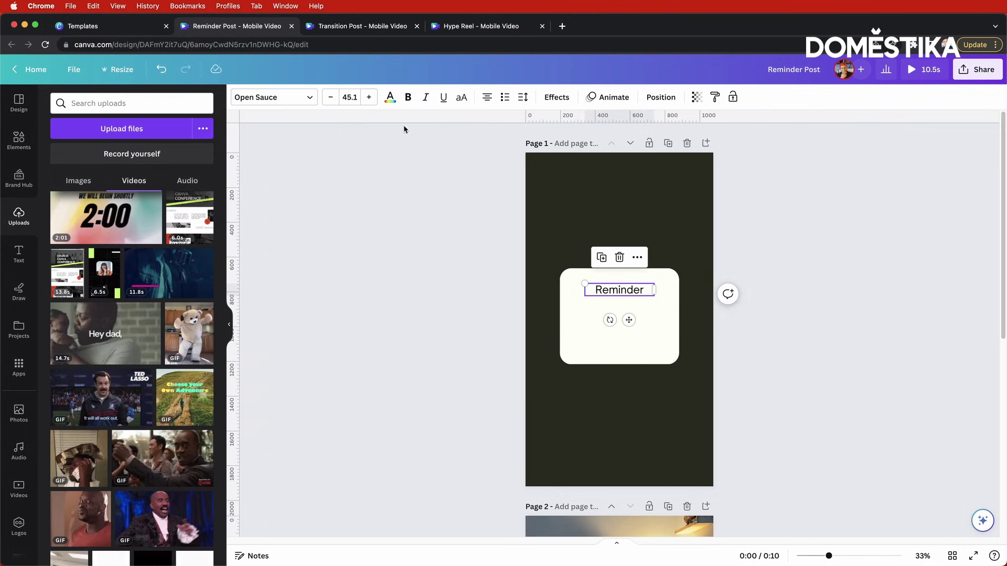
Set the "Reminder" heading in The Seasons font and enlarge it to a size of about 67
{"action": "left_click", "coordinate": [296, 98]}
{"action": "left_click_drag", "start_coordinate": [222, 228], "coordinate": [236, 257]}
{"action": "left_click", "coordinate": [105, 408]}
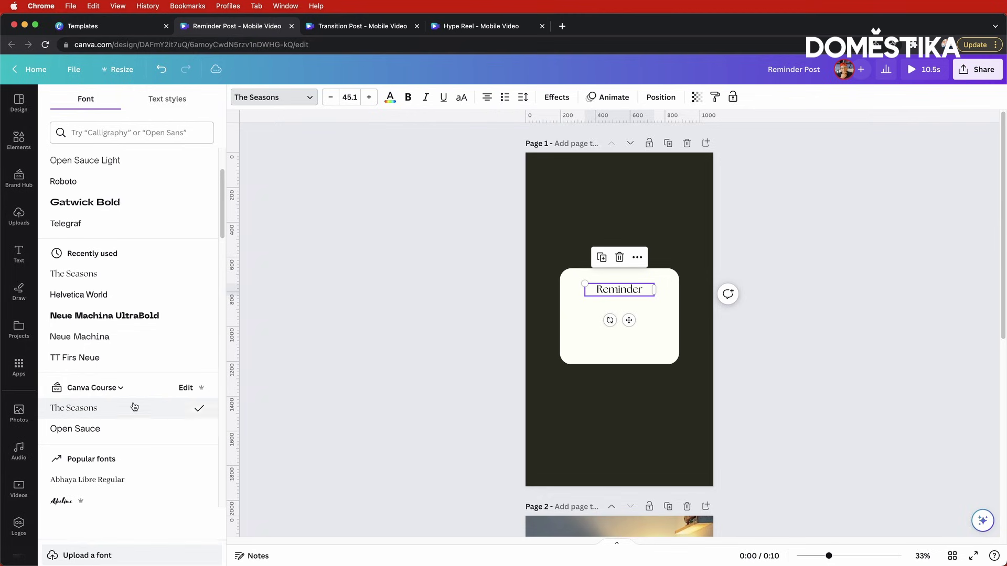
{"action": "left_click_drag", "start_coordinate": [581, 283], "coordinate": [565, 279]}
{"action": "left_click_drag", "start_coordinate": [663, 288], "coordinate": [664, 288]}
{"action": "left_click", "coordinate": [795, 279]}
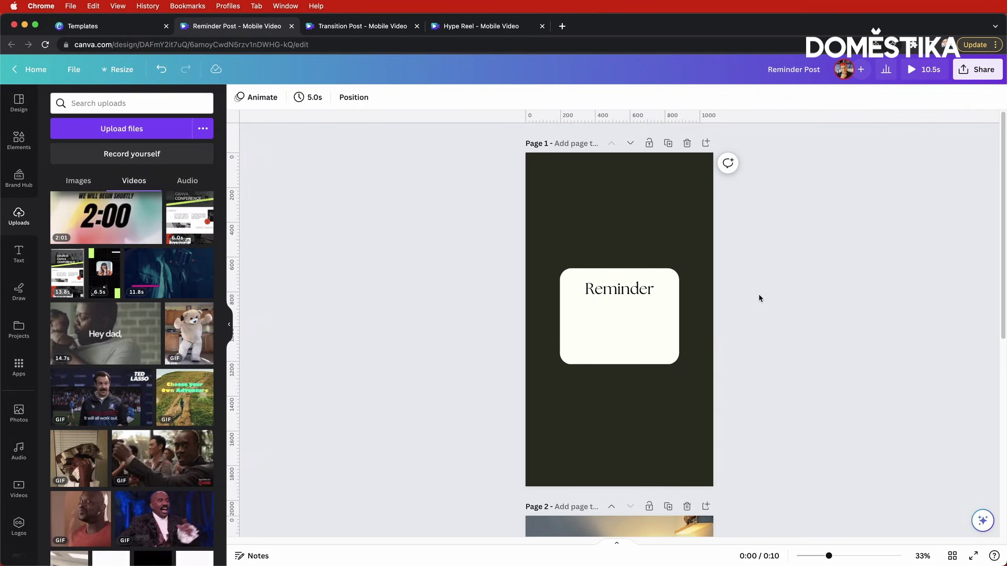
Add a text box in Open Sauce, shrink it to a size of about 29 and place it below the "Reminder" heading
{"action": "key", "text": "t"}
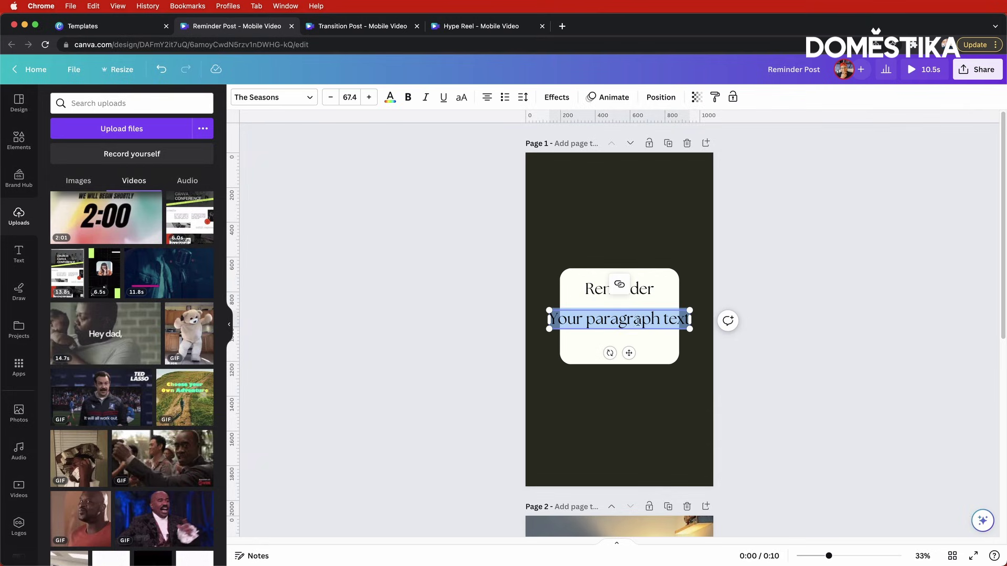
{"action": "left_click", "coordinate": [308, 100]}
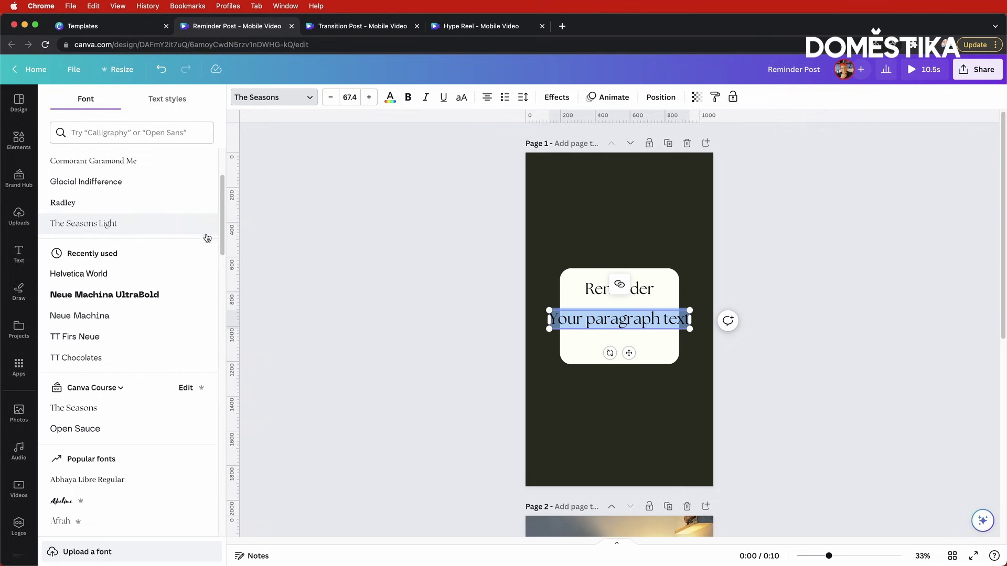
{"action": "left_click", "coordinate": [100, 429]}
{"action": "left_click_drag", "start_coordinate": [695, 306], "coordinate": [631, 312]}
{"action": "left_click", "coordinate": [631, 324]}
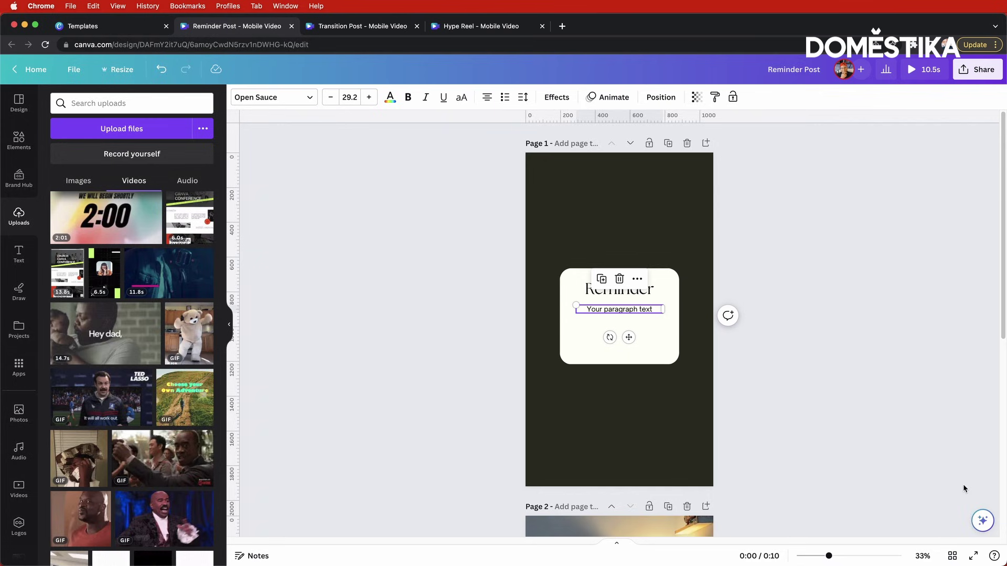
Replace the paragraph text using Magic Write with "a short quote about how home should be a comfy place. No more than 15 words."
{"action": "left_click", "coordinate": [982, 521]}
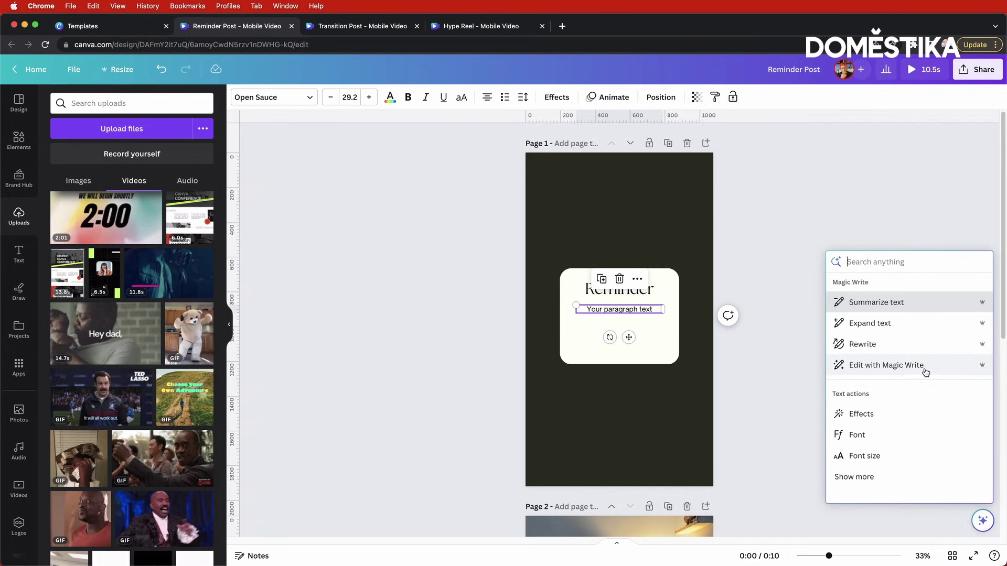
{"action": "left_click", "coordinate": [914, 366]}
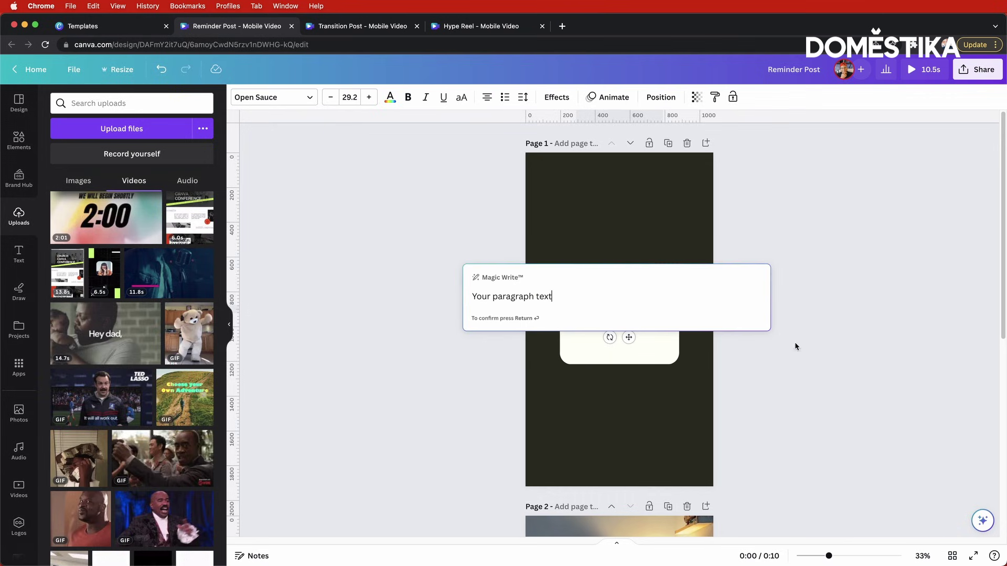
{"action": "left_click_drag", "start_coordinate": [578, 295], "coordinate": [430, 290]}
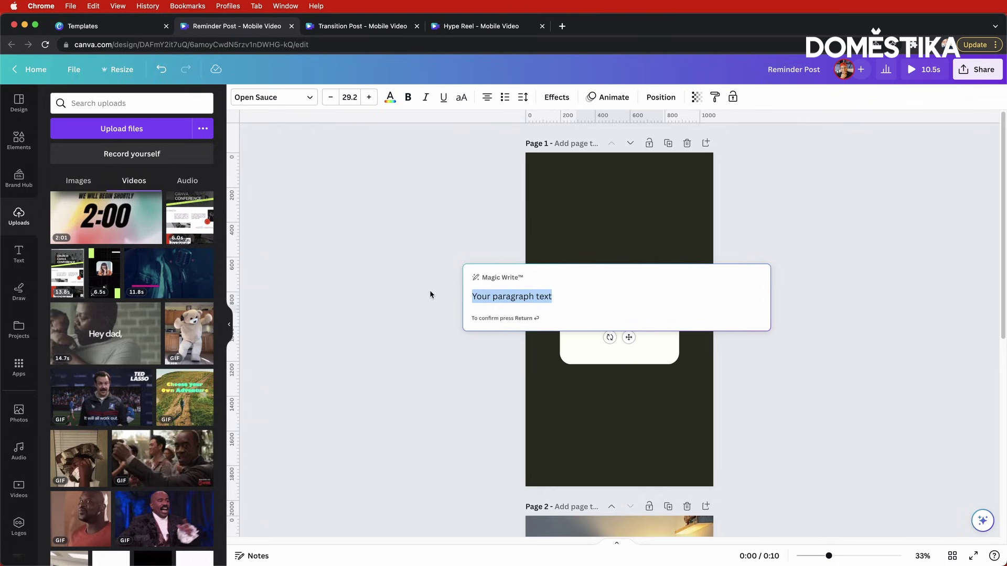
{"action": "type", "text": "a short quote about how home should be a comfy place. No"}
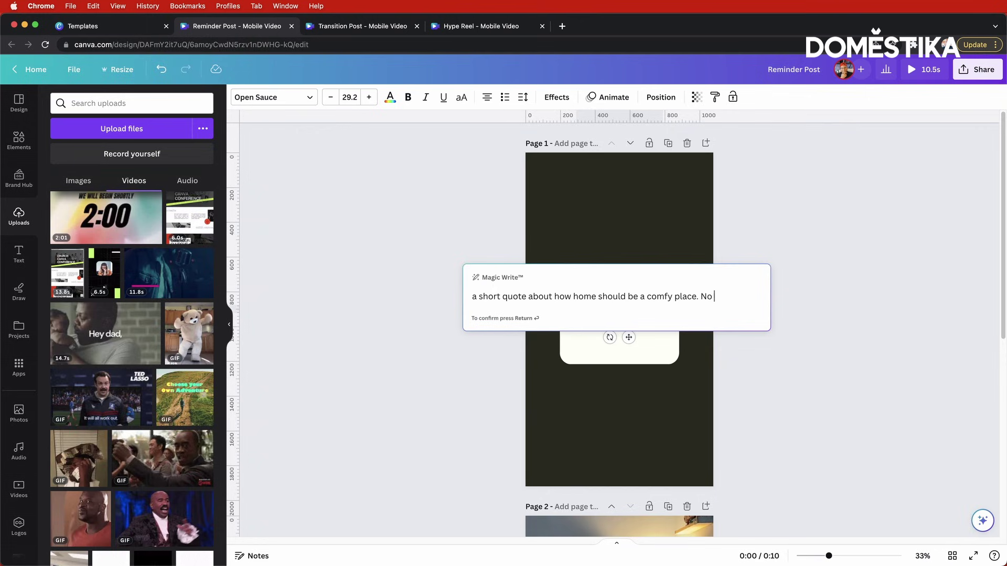
{"action": "type", "text": "5 words."}
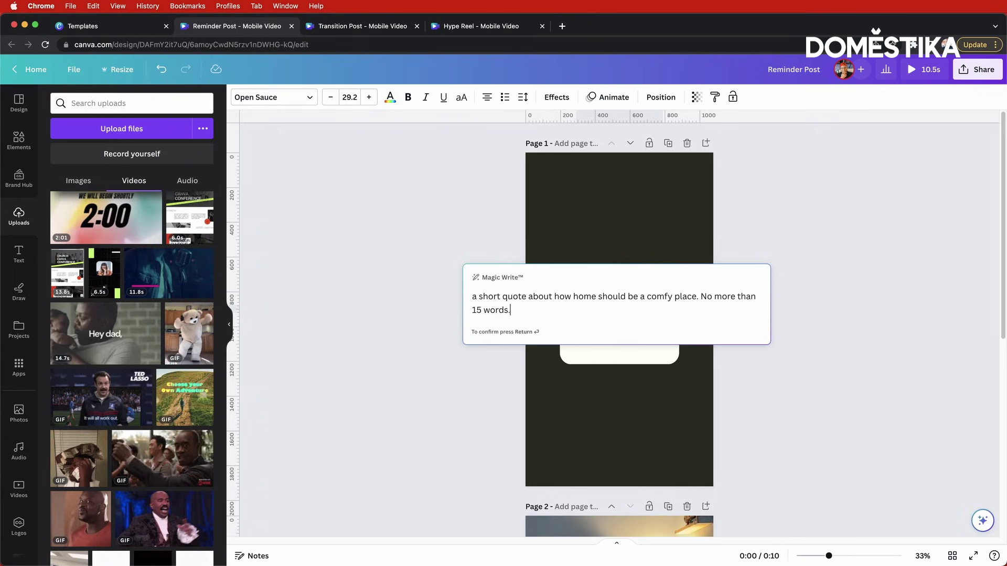
{"action": "key", "text": "Return"}
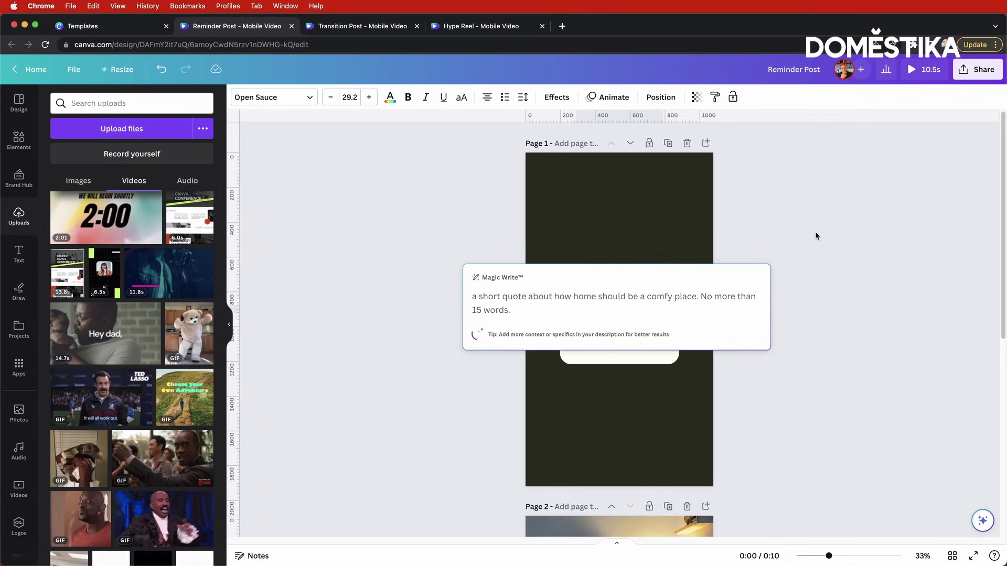
{"action": "left_click", "coordinate": [801, 277]}
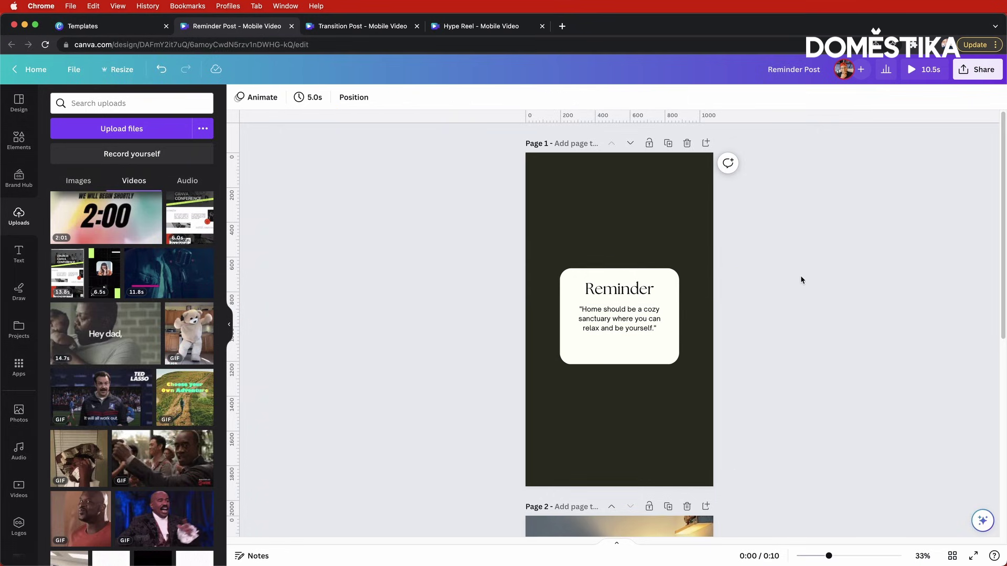
Remove the opening and closing quotation marks from the quote in the card
{"action": "left_click", "coordinate": [658, 329]}
{"action": "left_click", "coordinate": [658, 329]}
{"action": "left_click", "coordinate": [659, 328]}
{"action": "key", "text": "BackSpace"}
{"action": "left_click", "coordinate": [581, 308]}
{"action": "key", "text": "BackSpace"}
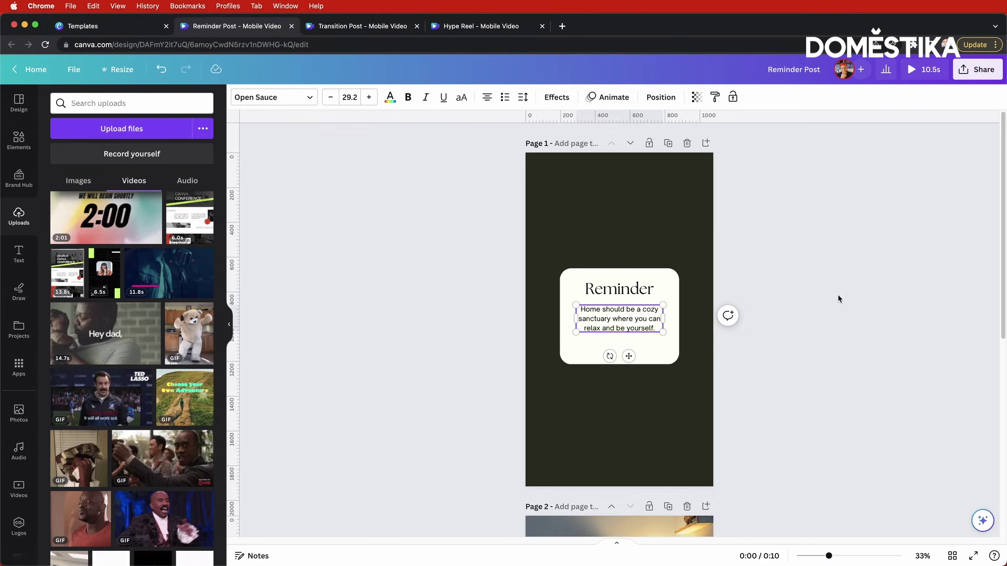
{"action": "left_click", "coordinate": [838, 296]}
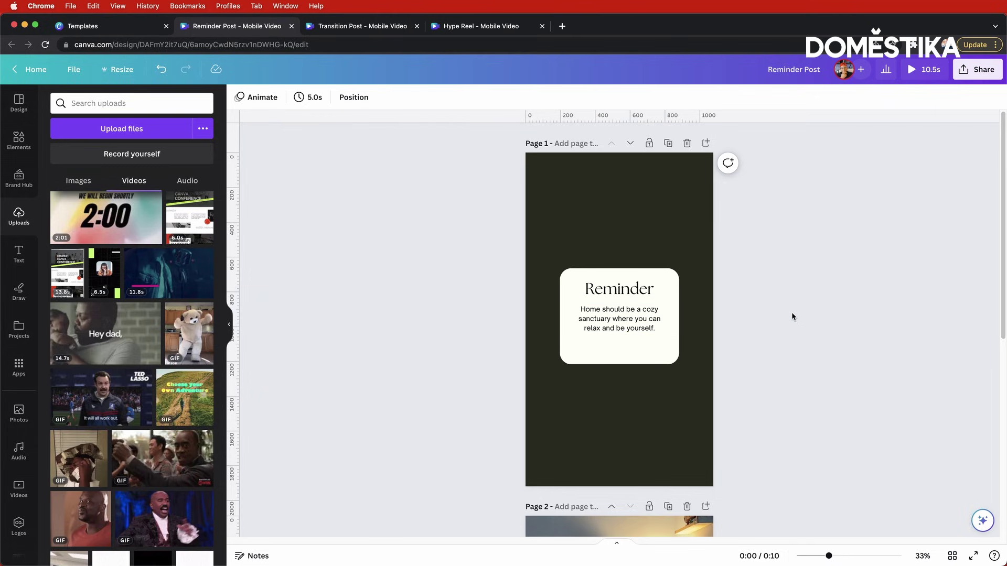
Add a horizontal line across the full width of the card below the quote and set its line weight to 2
{"action": "key", "text": "l"}
{"action": "left_click_drag", "start_coordinate": [629, 345], "coordinate": [682, 342]}
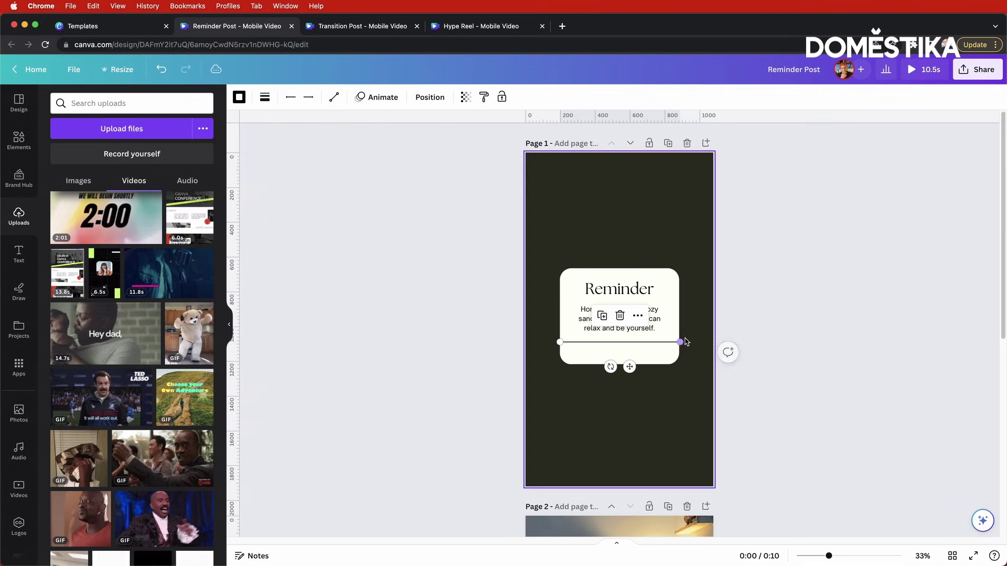
{"action": "left_click", "coordinate": [265, 97]}
{"action": "left_click", "coordinate": [404, 175]}
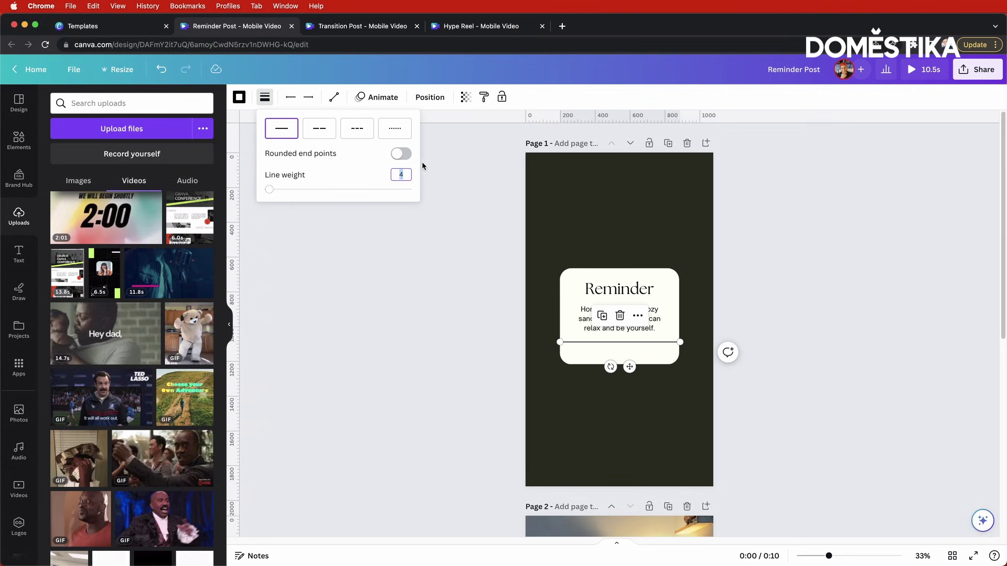
{"action": "key", "text": "Return"}
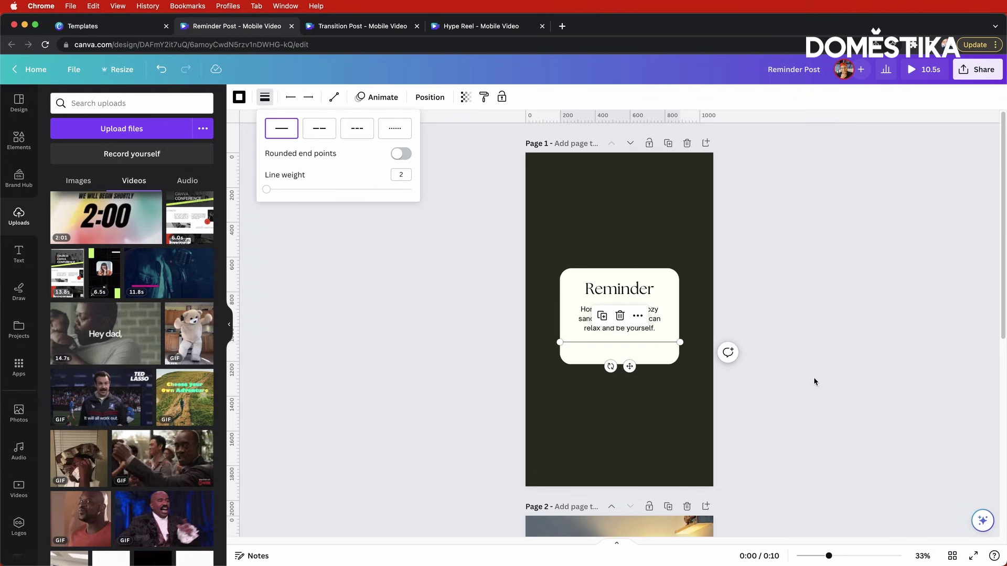
{"action": "left_click", "coordinate": [834, 352]}
{"action": "left_click", "coordinate": [835, 350]}
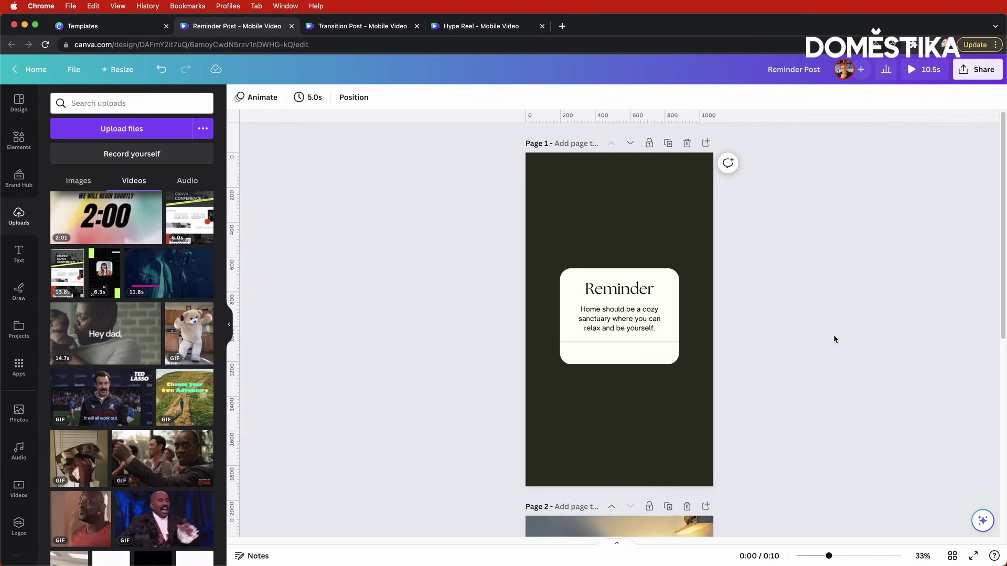
Duplicate the "Reminder" heading below the dividing line and change the copy's text to "You Got It"
{"action": "left_click", "coordinate": [637, 289]}
{"action": "left_click_drag", "start_coordinate": [637, 288], "coordinate": [633, 350]}
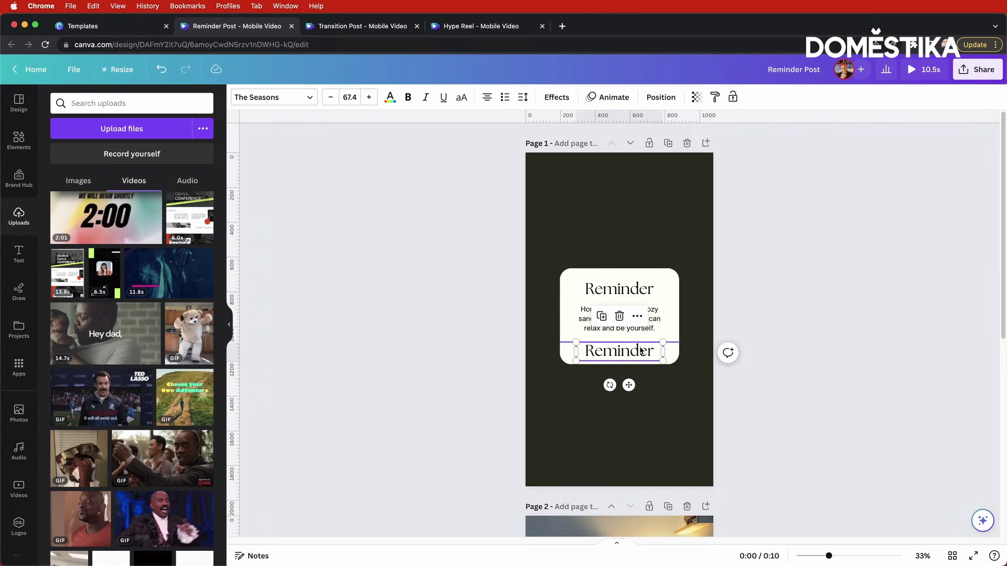
{"action": "double_click", "coordinate": [640, 350]}
{"action": "left_click", "coordinate": [643, 351]}
{"action": "double_click", "coordinate": [647, 350]}
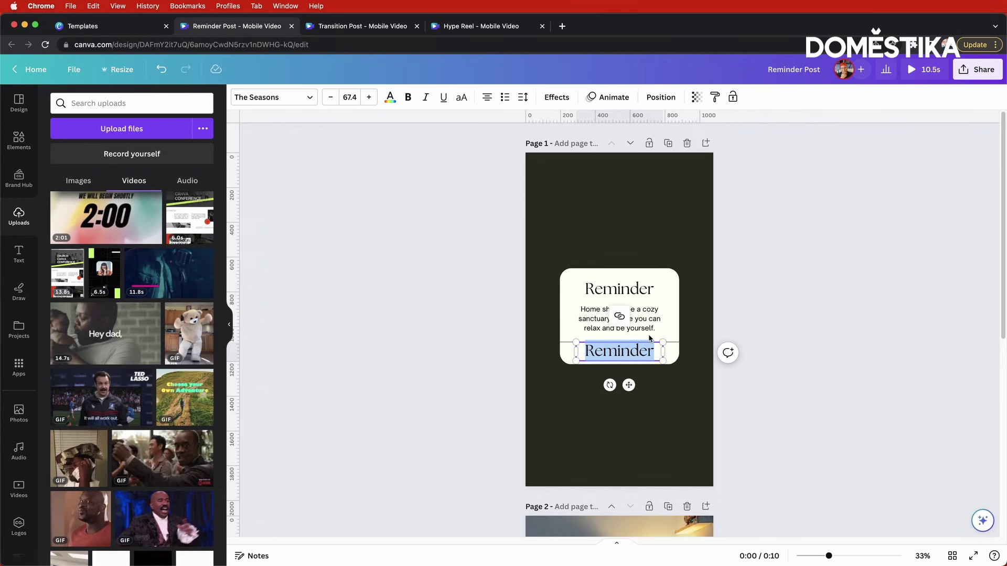
{"action": "type", "text": "You Got It"}
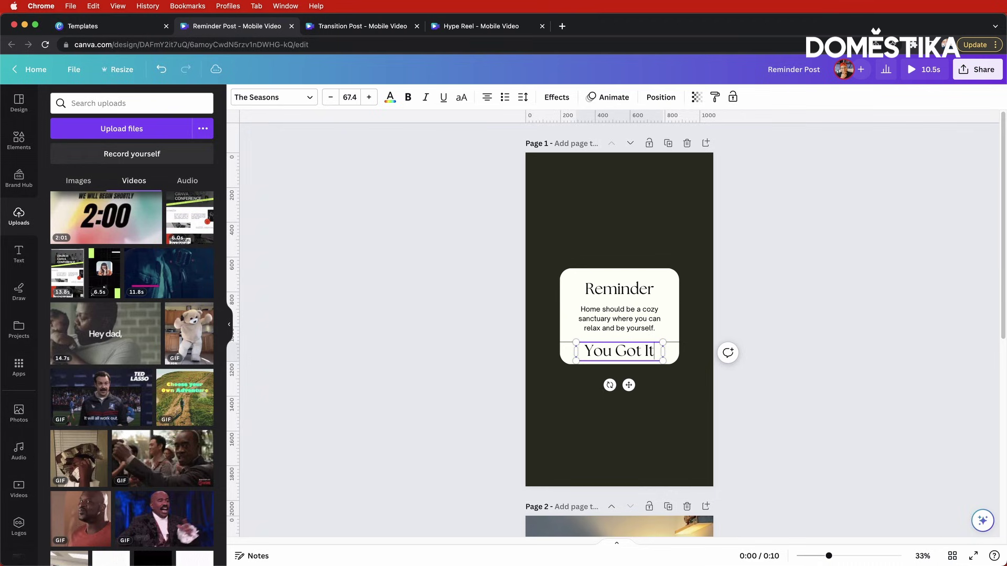
Shrink the "You Got It" text and centre it in the card's strip below the dividing line
{"action": "left_click_drag", "start_coordinate": [662, 360], "coordinate": [629, 350]}
{"action": "left_click", "coordinate": [777, 287]}
{"action": "left_click", "coordinate": [683, 291]}
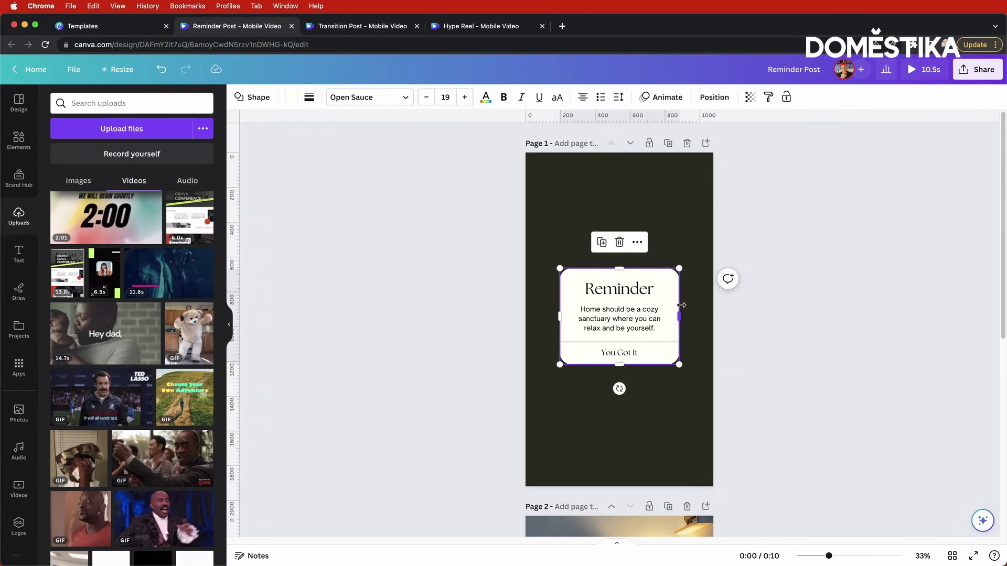
Stretch the dividing line to span the full width of the widened card, and select all the card's elements
{"action": "left_click", "coordinate": [678, 341]}
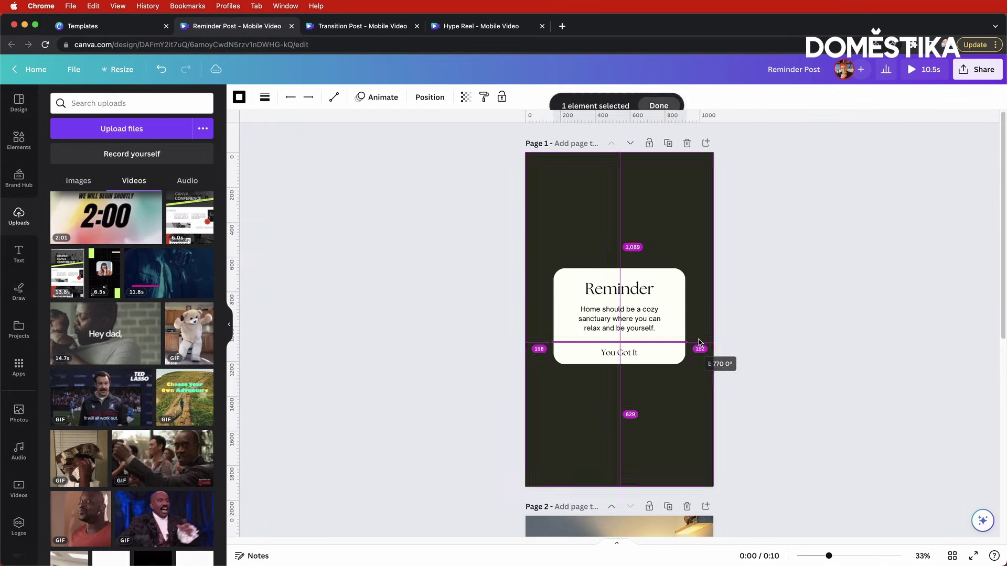
{"action": "left_click", "coordinate": [778, 263]}
{"action": "left_click_drag", "start_coordinate": [721, 219], "coordinate": [540, 422]}
{"action": "left_click", "coordinate": [818, 330]}
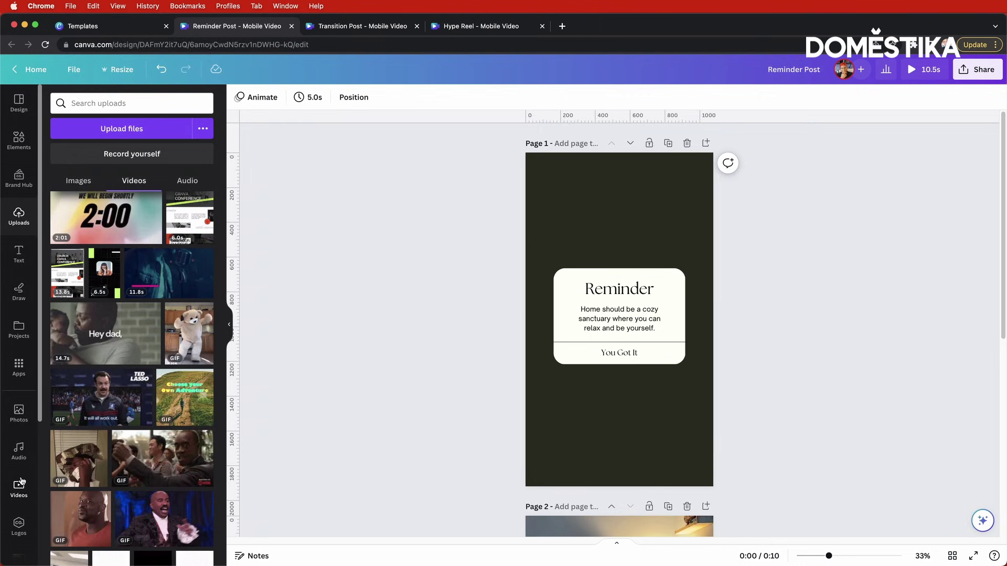
Fill page 1's background with the 19-second vertical room video with a desk and shaggy rug from the "interior design" video results
{"action": "left_click", "coordinate": [16, 147]}
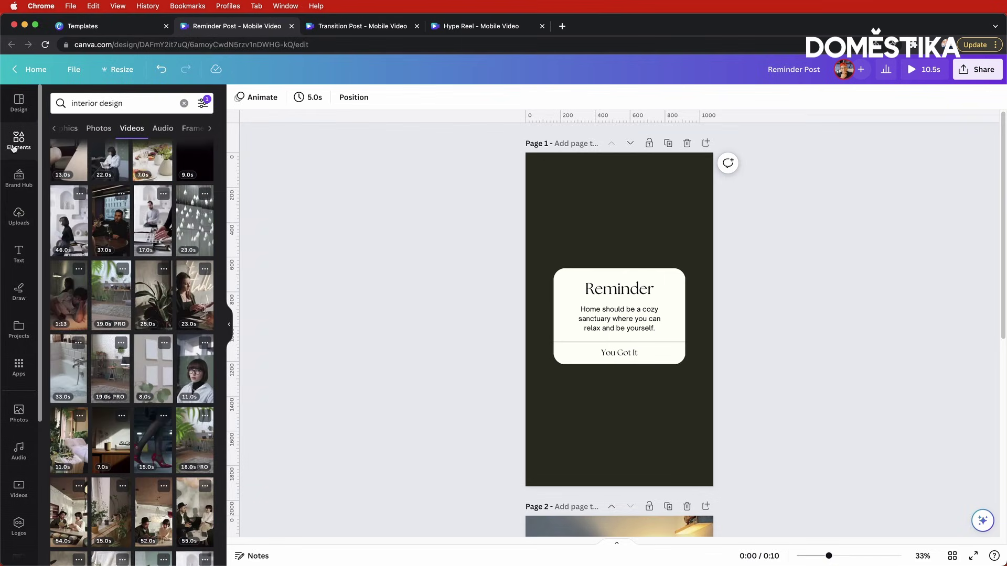
{"action": "left_click", "coordinate": [154, 100]}
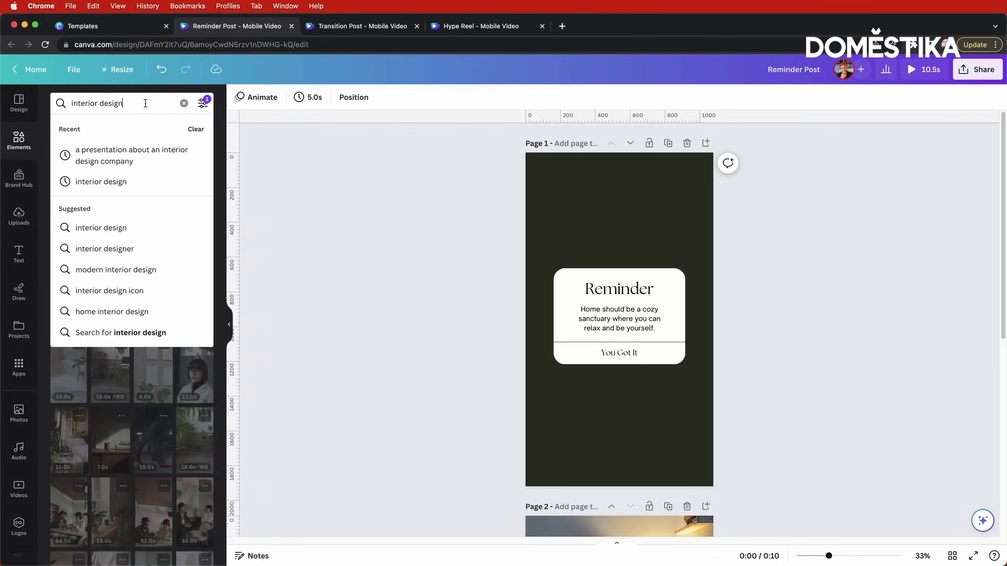
{"action": "left_click", "coordinate": [204, 105]}
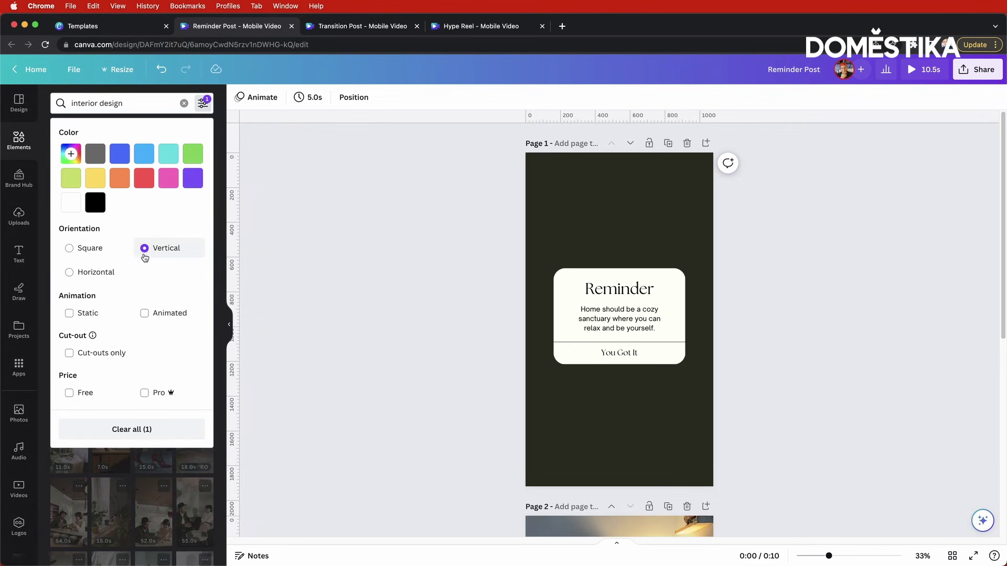
{"action": "left_click", "coordinate": [266, 154]}
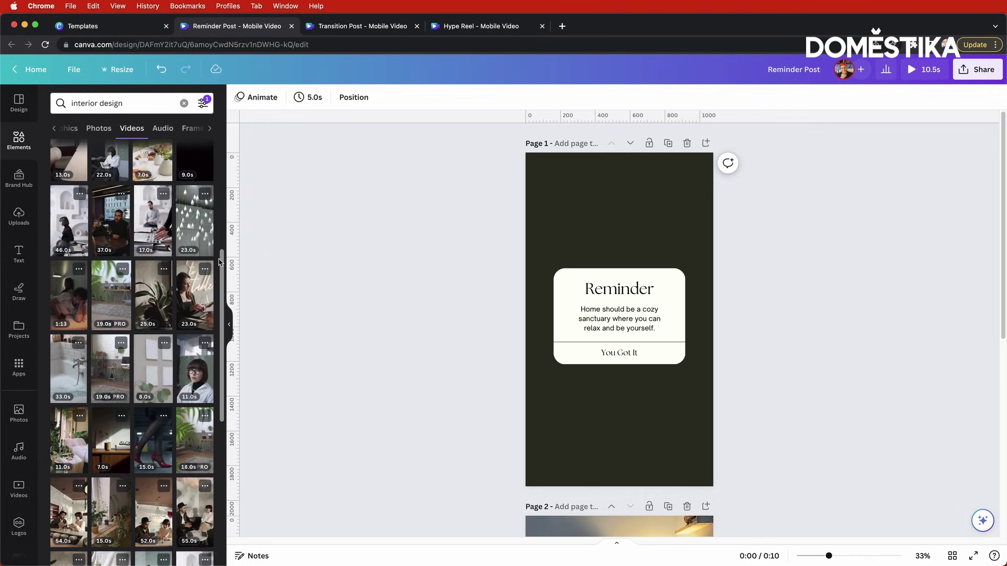
{"action": "left_click_drag", "start_coordinate": [222, 265], "coordinate": [220, 295]}
{"action": "left_click_drag", "start_coordinate": [113, 302], "coordinate": [555, 205]}
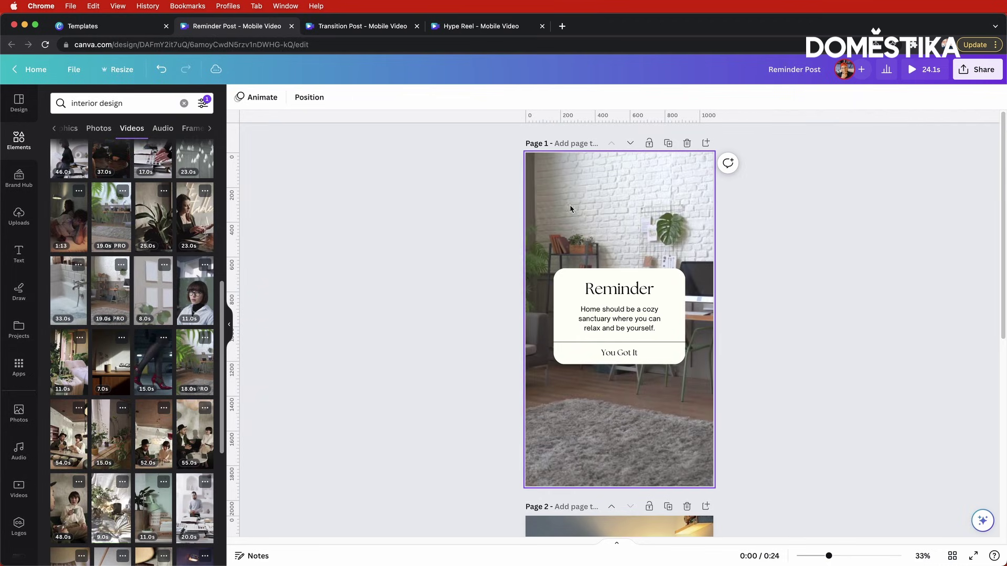
Lower the background video's opacity so the dark page colour shows through, and set its contrast to 7
{"action": "left_click", "coordinate": [666, 195]}
{"action": "left_click", "coordinate": [562, 97]}
{"action": "left_click_drag", "start_coordinate": [564, 139], "coordinate": [544, 142]}
{"action": "left_click", "coordinate": [278, 97]}
{"action": "left_click", "coordinate": [151, 112]}
{"action": "left_click", "coordinate": [137, 294]}
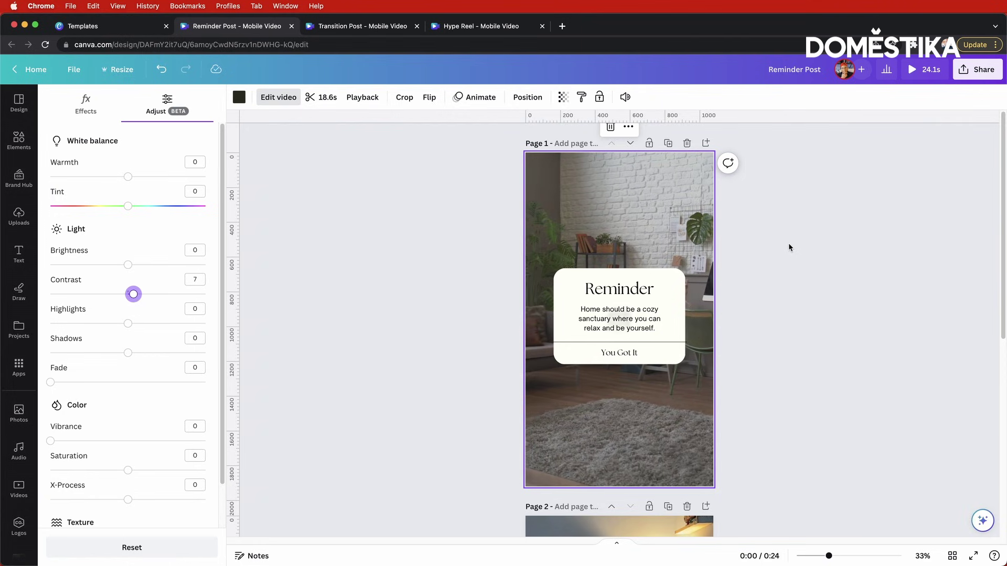
{"action": "left_click", "coordinate": [842, 223]}
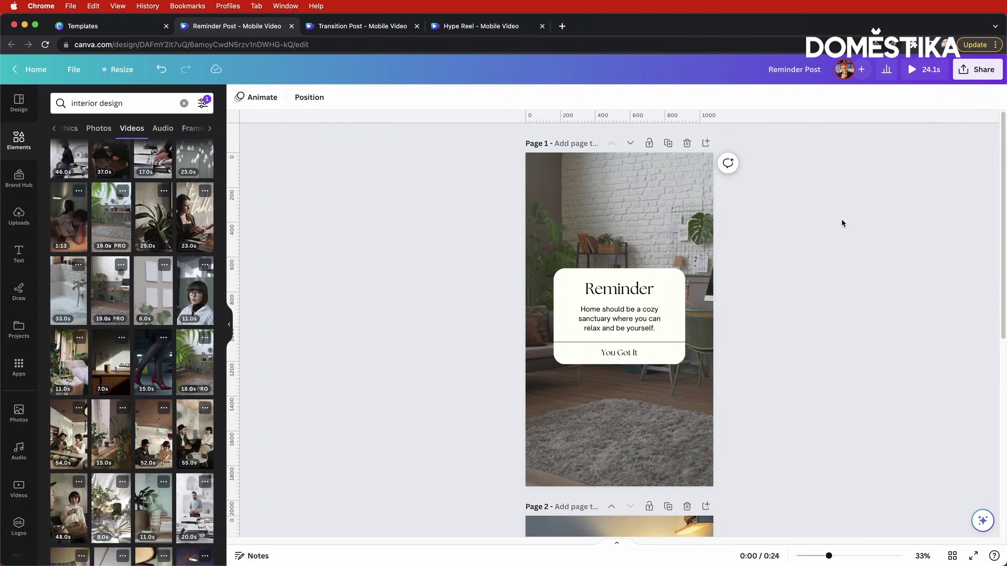
Apply the Sleek page animation to page 1 and preview the Reminder Post full screen
{"action": "left_click", "coordinate": [649, 178]}
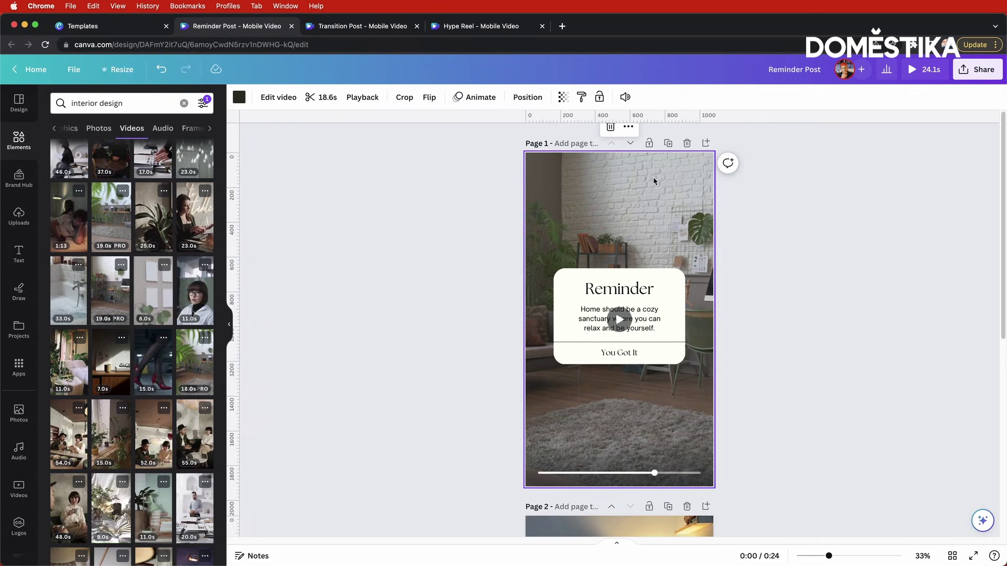
{"action": "left_click", "coordinate": [471, 100]}
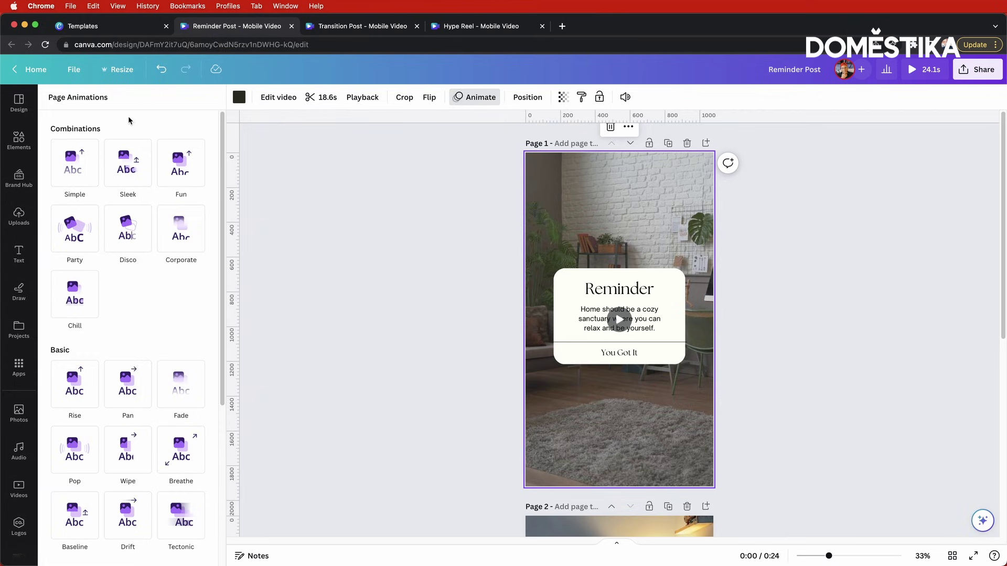
{"action": "left_click", "coordinate": [129, 177]}
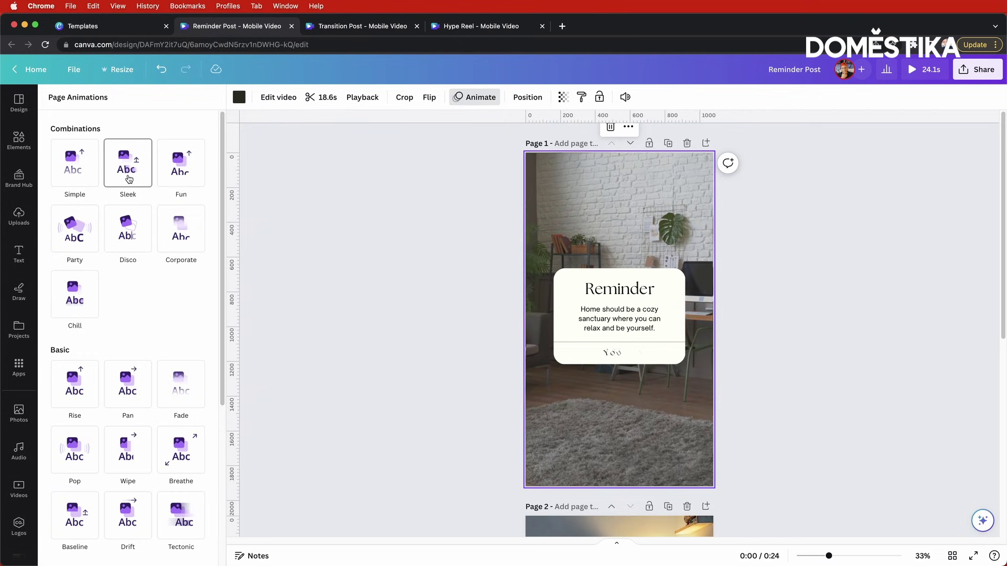
{"action": "left_click", "coordinate": [835, 166]}
{"action": "left_click", "coordinate": [917, 76]}
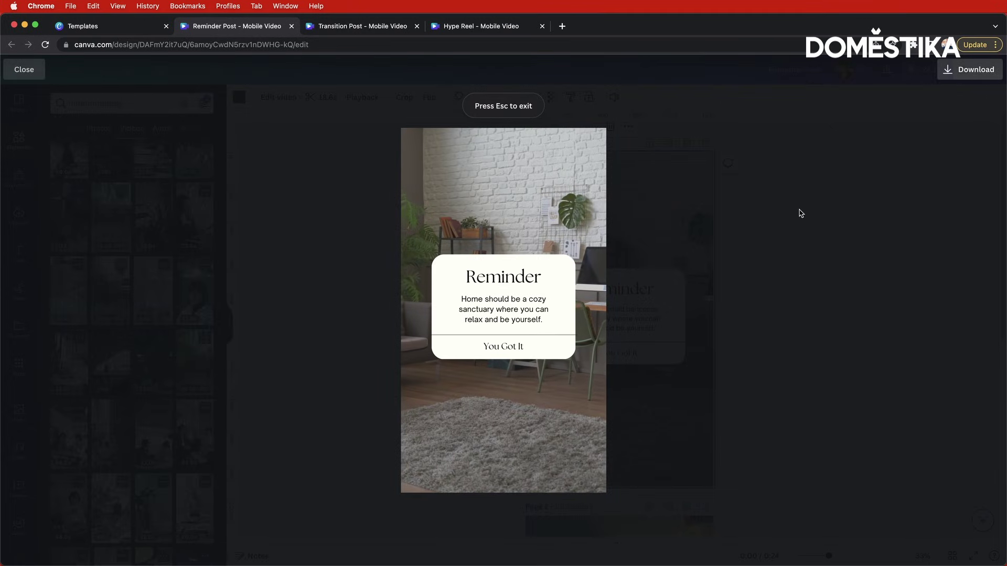
{"action": "key", "text": "Escape"}
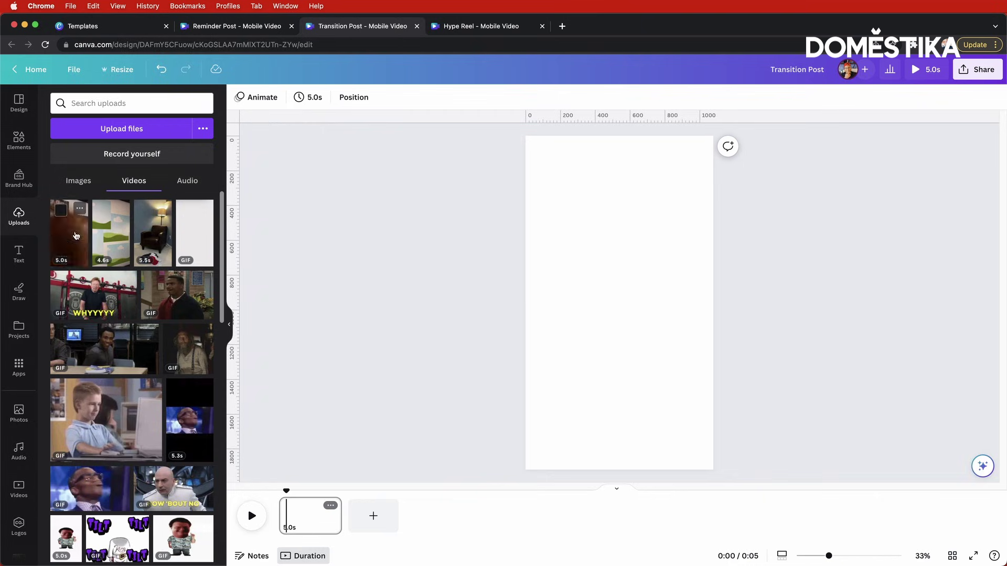
In the Transition Post design, fill page 1 with the uploaded 4.6-second landscape-frames clip and add the 5.0-second photo-frames clip as page 2
{"action": "left_click_drag", "start_coordinate": [77, 235], "coordinate": [497, 230]}
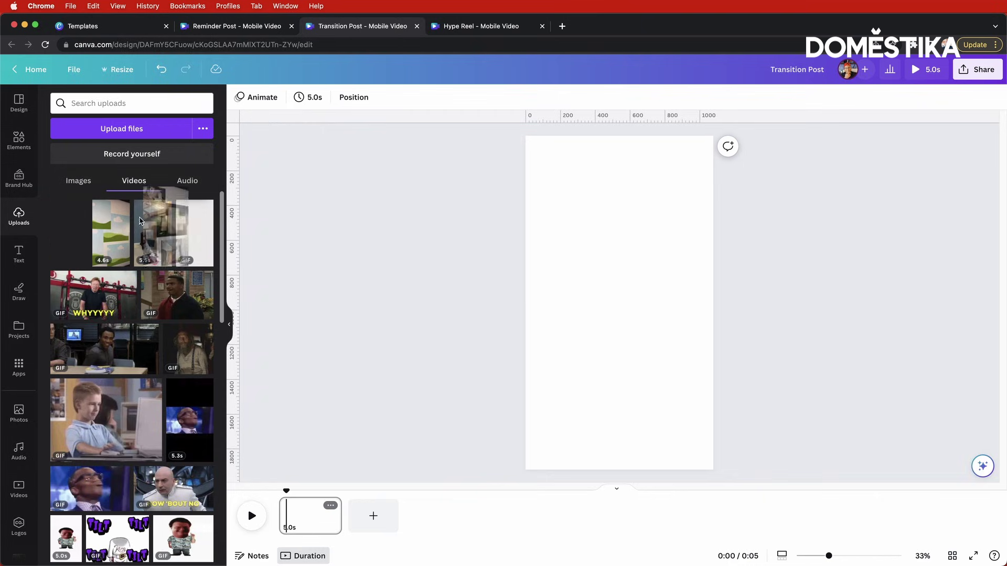
{"action": "left_click_drag", "start_coordinate": [112, 234], "coordinate": [549, 213]}
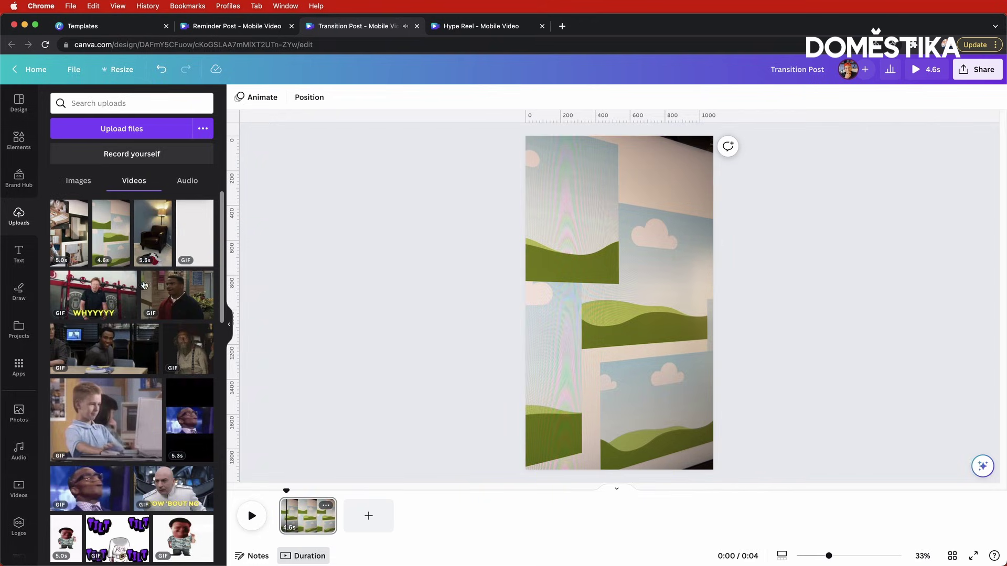
{"action": "left_click_drag", "start_coordinate": [68, 234], "coordinate": [365, 514]}
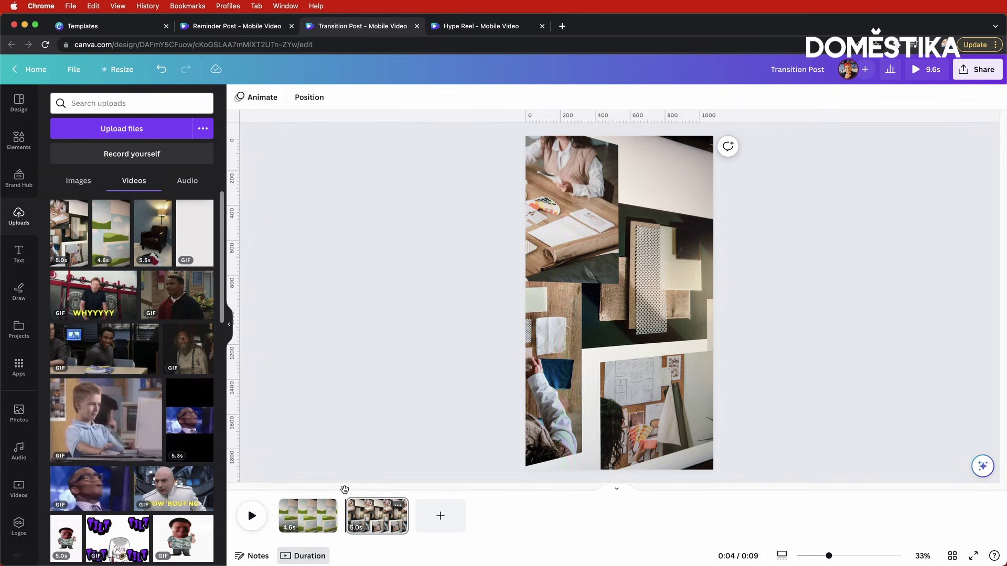
Trim the end of page 1's clip to 1.5 s and the start of page 2's clip to 3.4 s, matching their dark covered frames
{"action": "left_click_drag", "start_coordinate": [345, 491], "coordinate": [298, 490]}
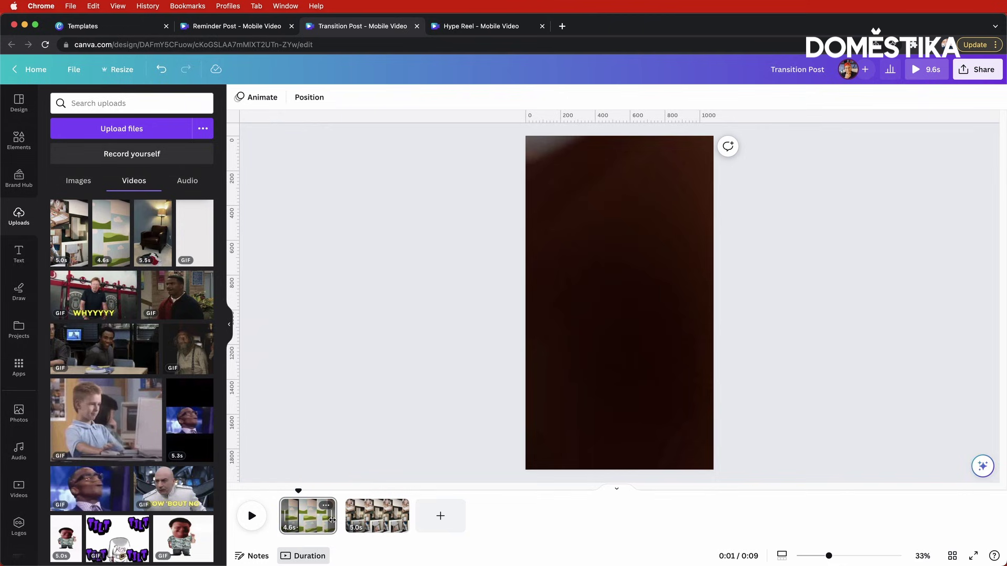
{"action": "left_click_drag", "start_coordinate": [329, 519], "coordinate": [297, 517]}
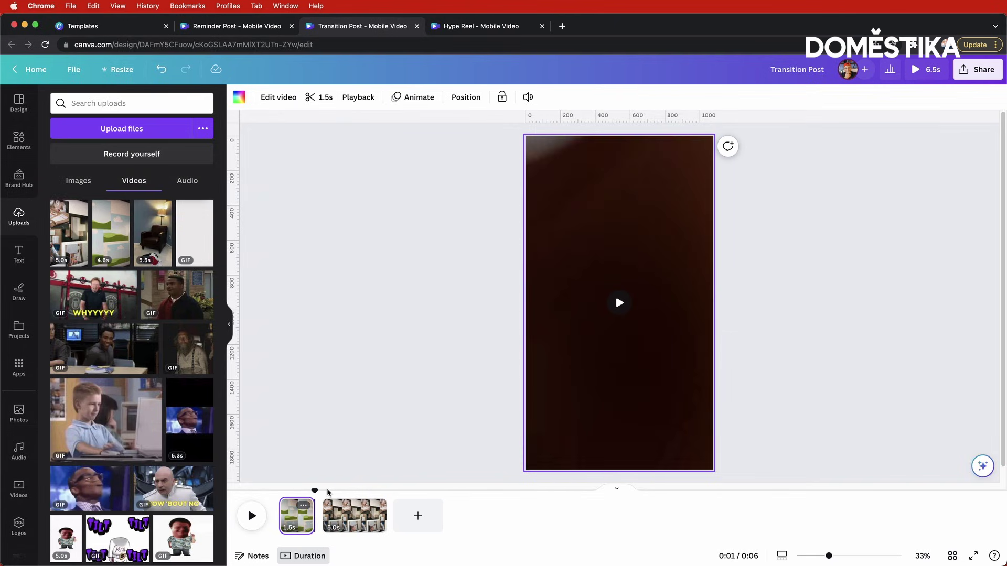
{"action": "left_click_drag", "start_coordinate": [322, 490], "coordinate": [342, 491]}
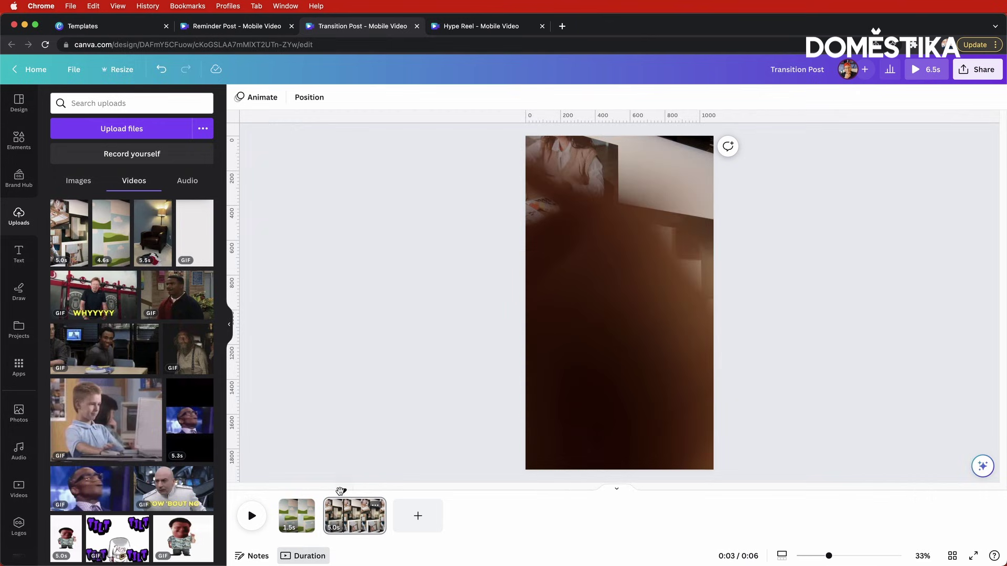
{"action": "left_click_drag", "start_coordinate": [341, 490], "coordinate": [342, 491]}
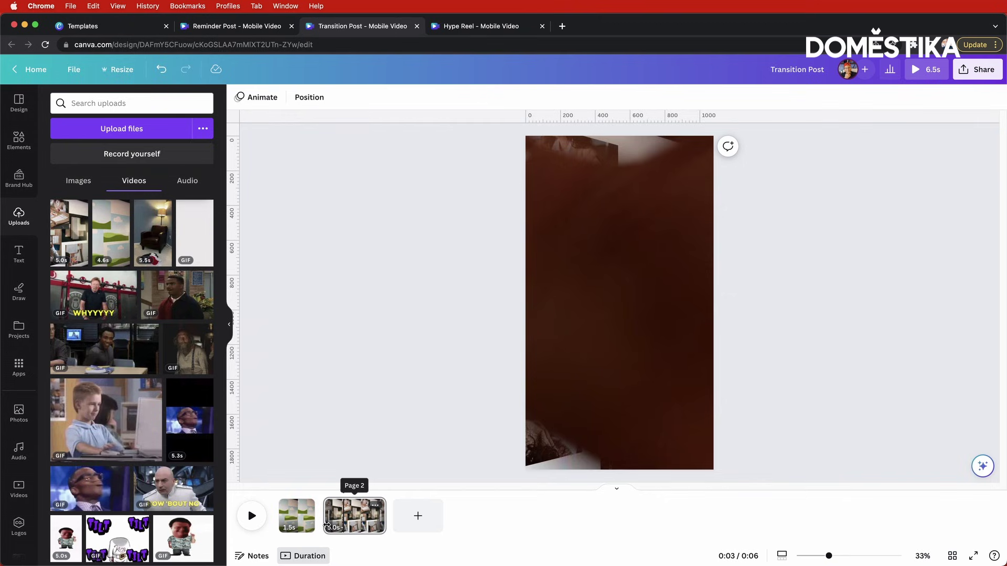
{"action": "left_click_drag", "start_coordinate": [326, 523], "coordinate": [346, 521]}
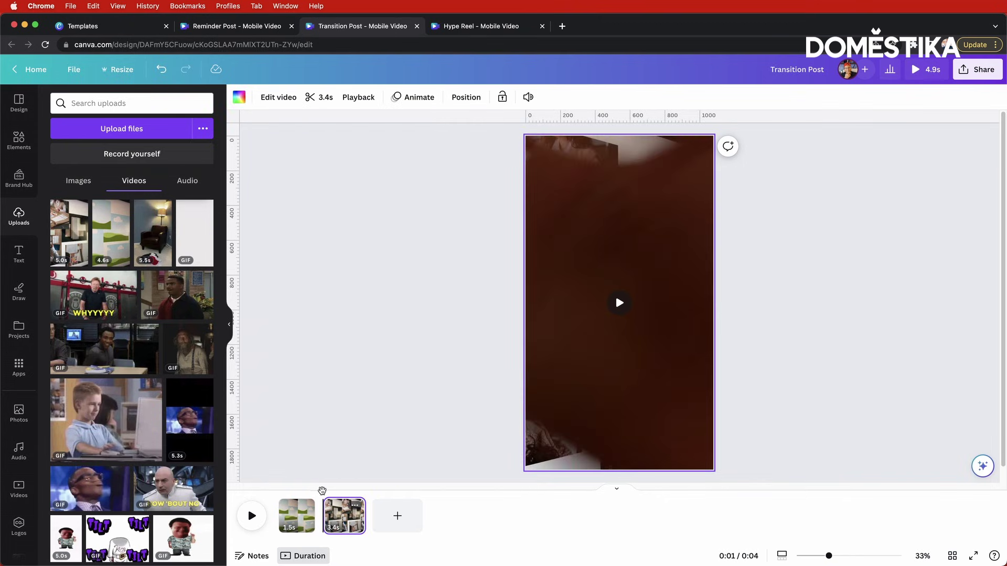
Play the Transition Post from the beginning to check the cut between the two clips
{"action": "left_click", "coordinate": [279, 495]}
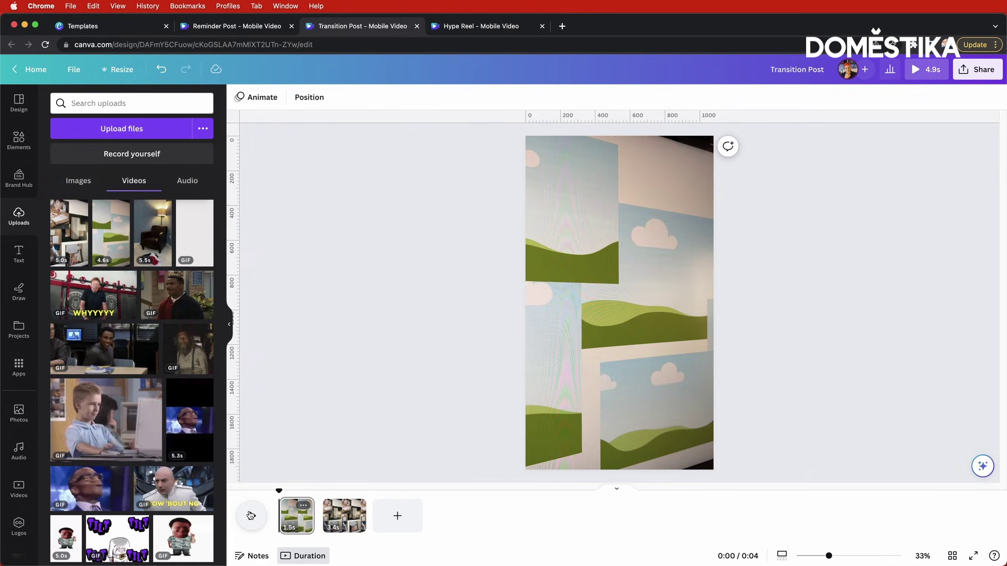
{"action": "left_click", "coordinate": [252, 515]}
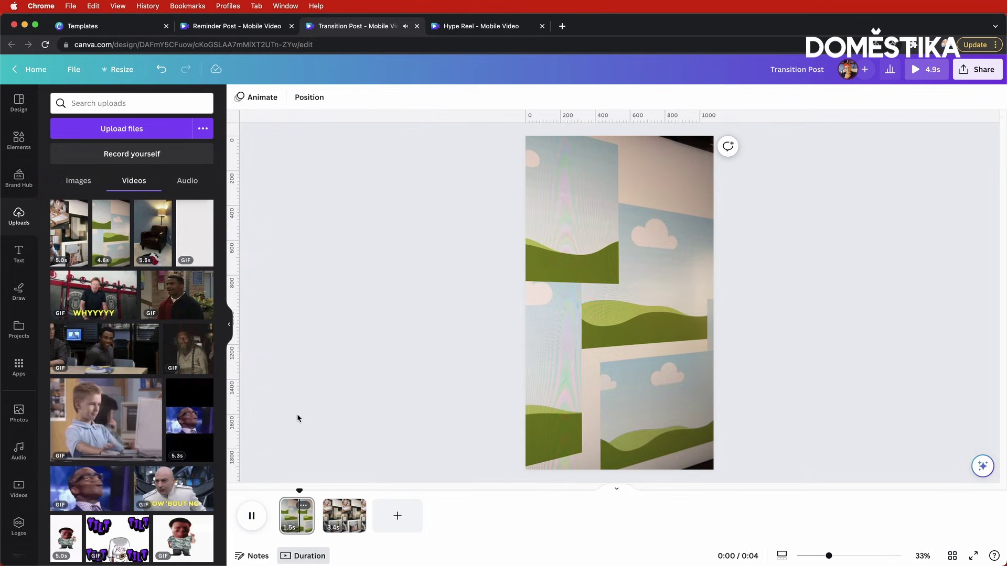
{"action": "left_click", "coordinate": [252, 515]}
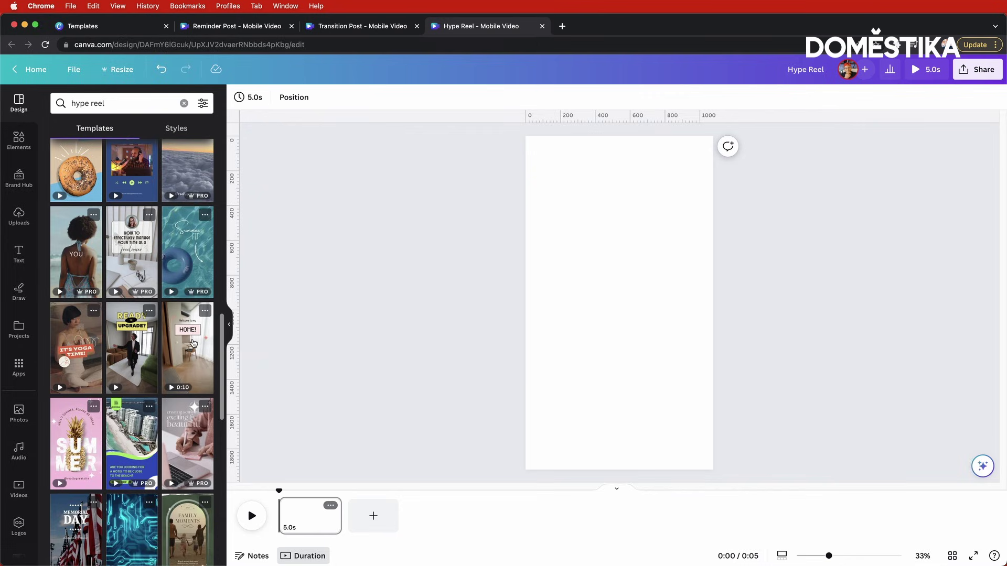
In the Hype Reel design, apply all 3 pages of the "Real Estate Instagram Reel in Light Pink Peach Black Pixel Play Style" template
{"action": "left_click", "coordinate": [205, 311]}
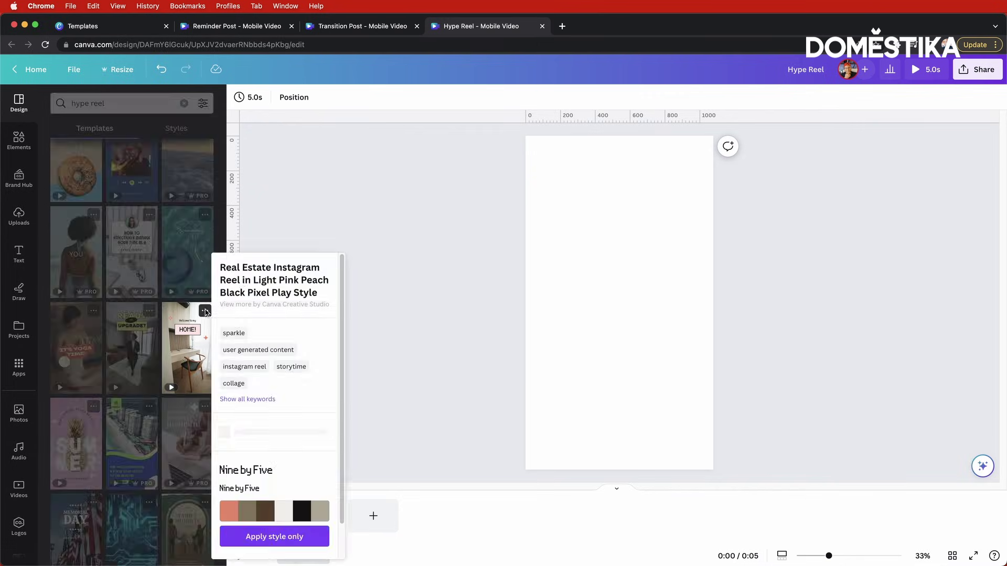
{"action": "left_click", "coordinate": [369, 292]}
{"action": "left_click", "coordinate": [199, 349]}
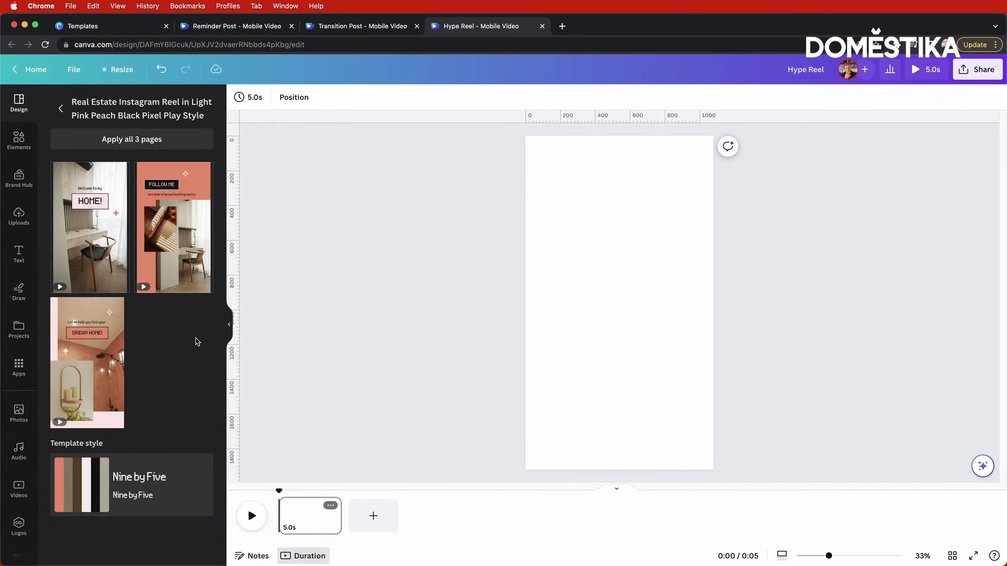
{"action": "left_click", "coordinate": [177, 143]}
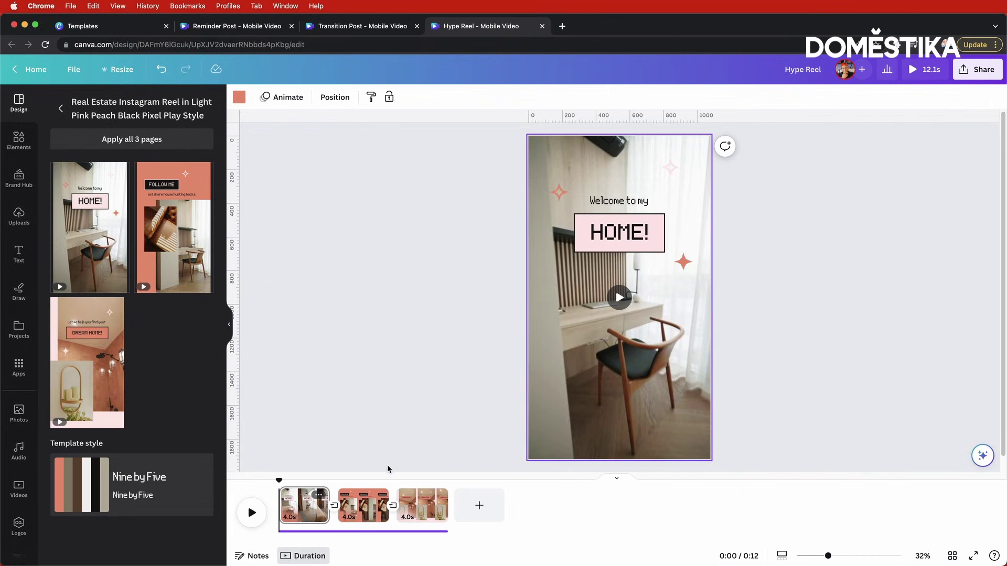
Examine the template's audio track below the pages and return the playhead to the start of the reel
{"action": "left_click", "coordinate": [375, 532]}
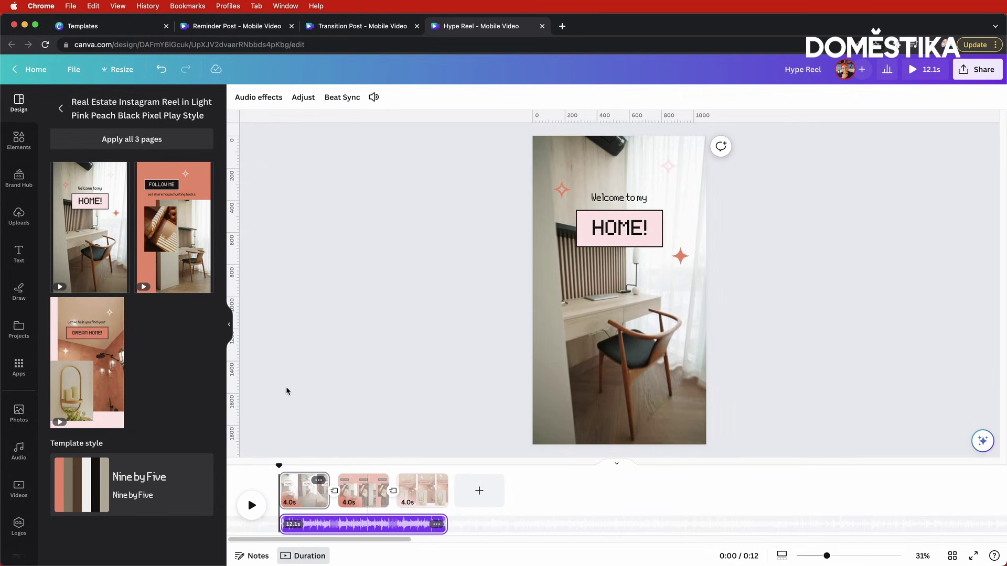
{"action": "left_click", "coordinate": [315, 410]}
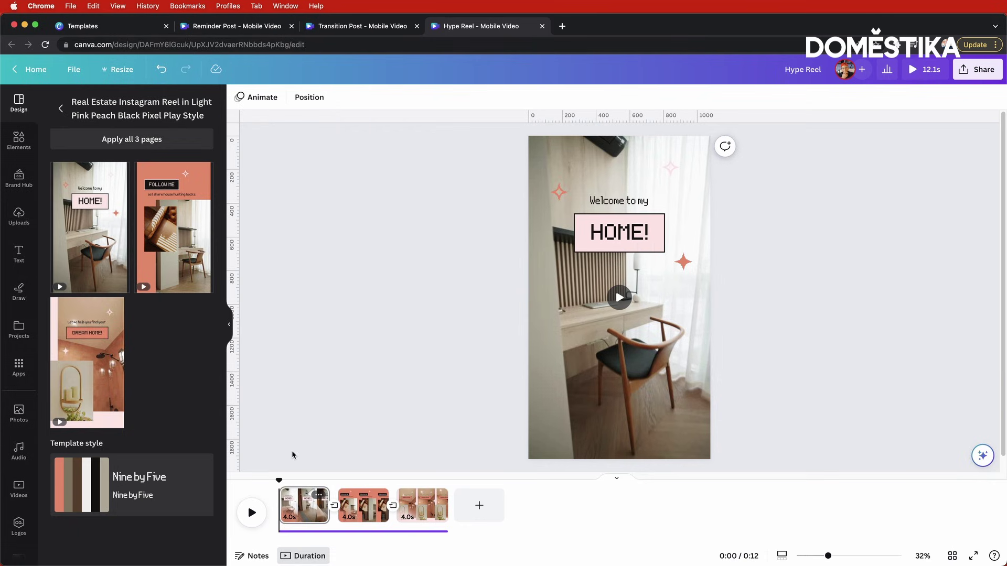
{"action": "left_click", "coordinate": [279, 481]}
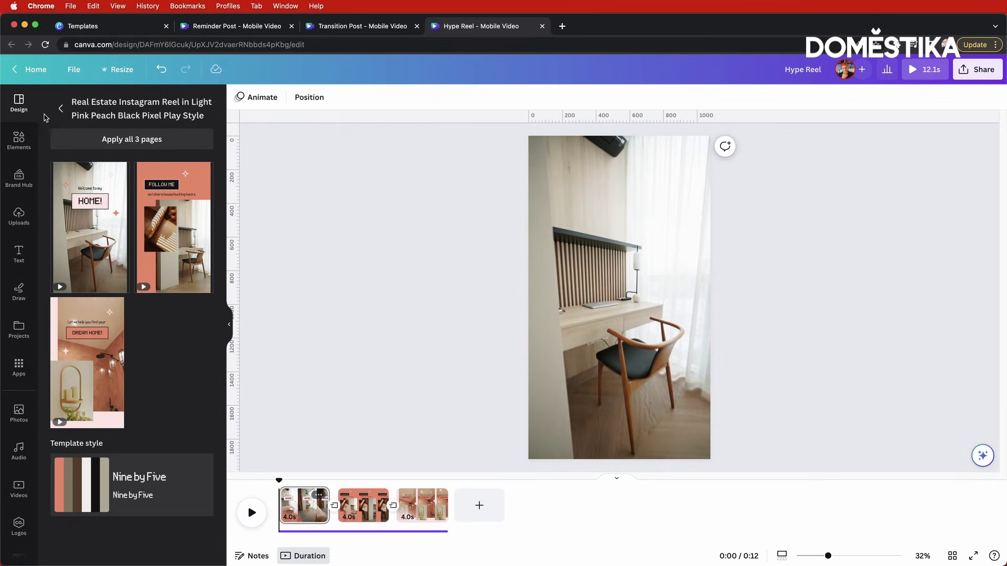
Apply the Canva Course brand's Neutral Palette style to all pages of the Hype Reel
{"action": "left_click", "coordinate": [59, 108]}
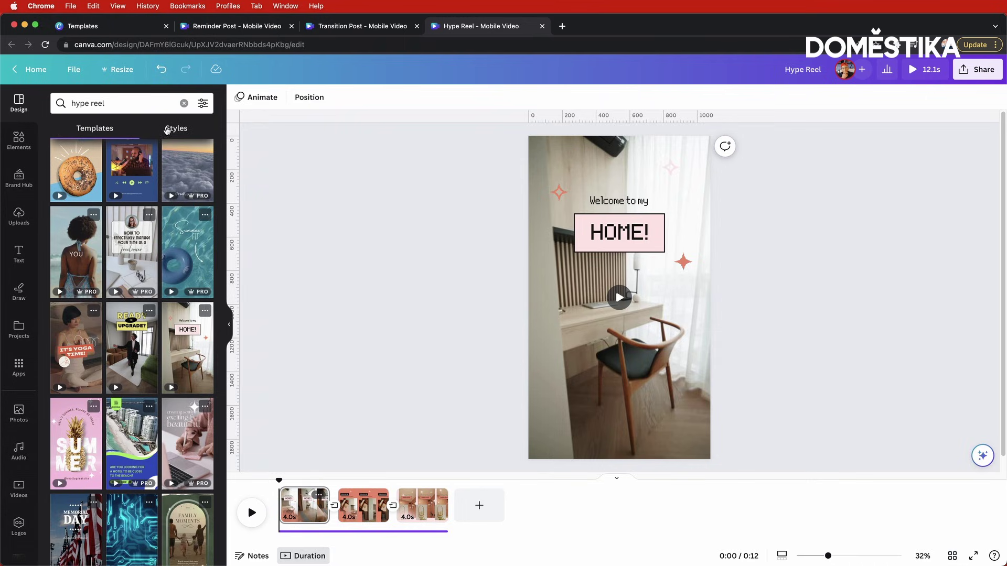
{"action": "left_click", "coordinate": [167, 131]}
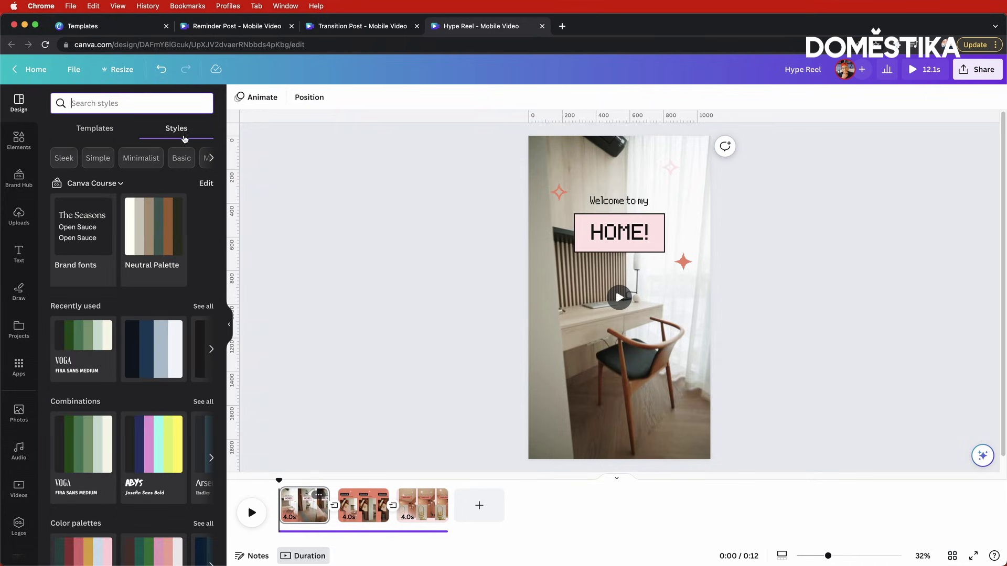
{"action": "left_click", "coordinate": [152, 230]}
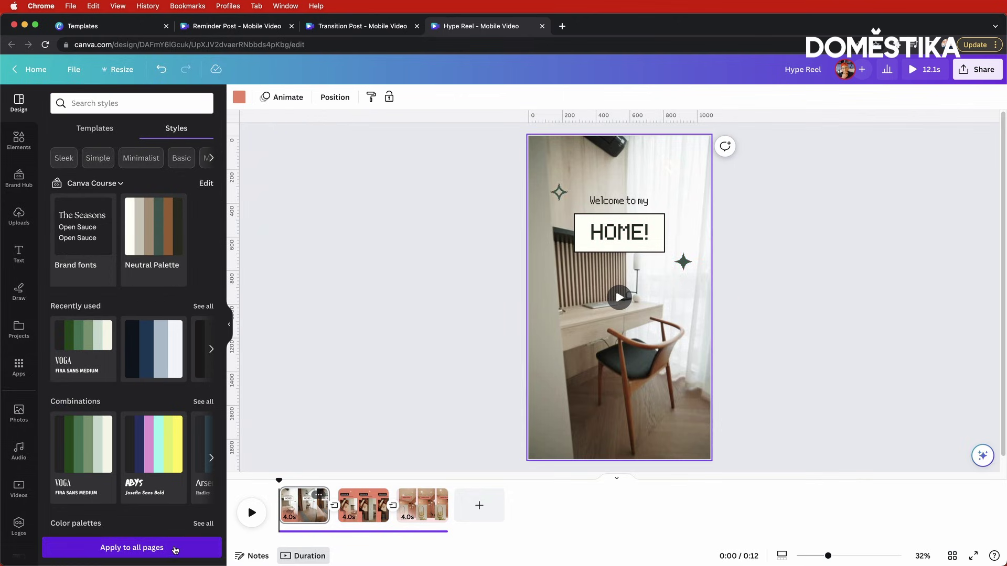
{"action": "left_click", "coordinate": [178, 548]}
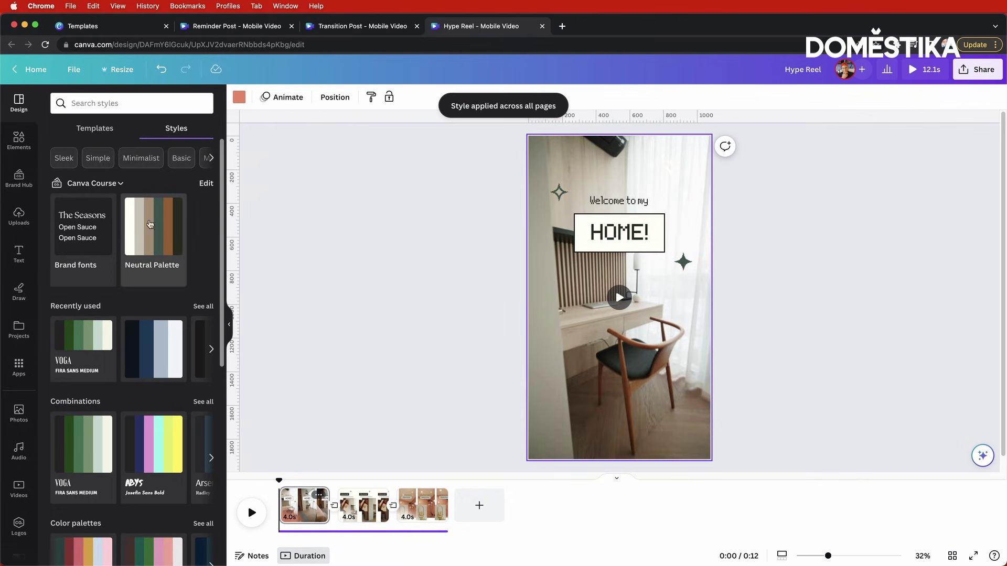
Apply the Canva Course brand fonts to all pages of the Hype Reel
{"action": "left_click", "coordinate": [83, 226]}
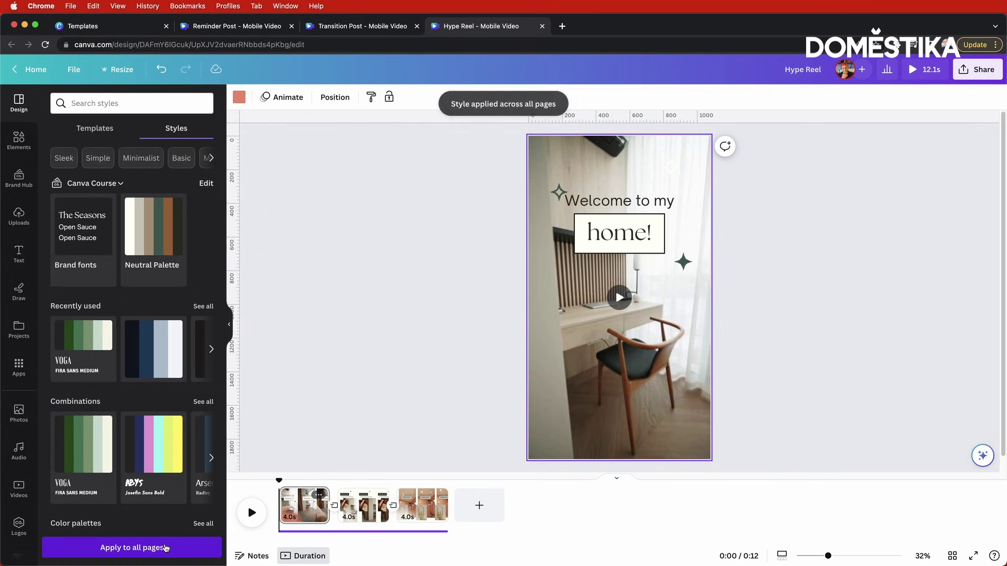
{"action": "left_click", "coordinate": [163, 548]}
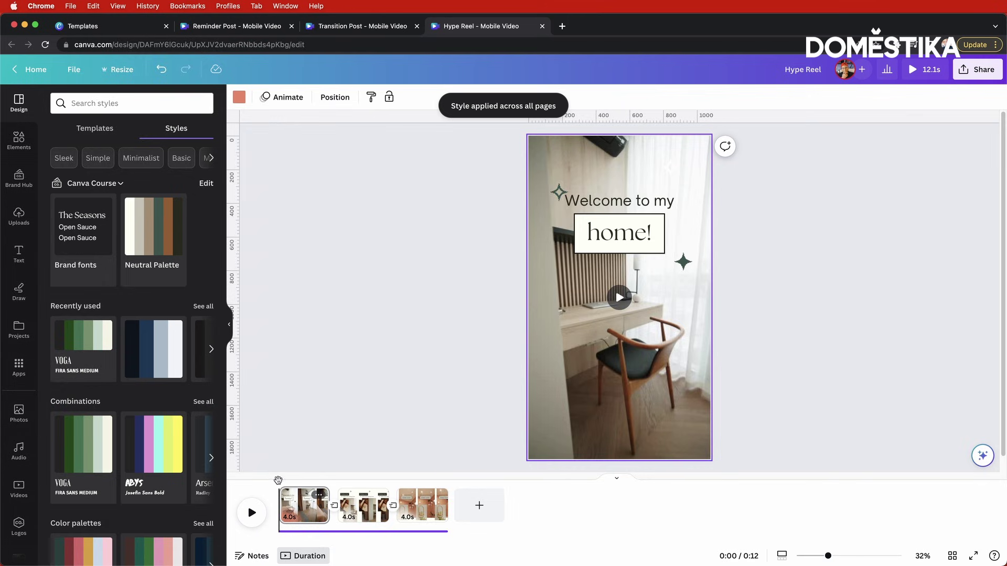
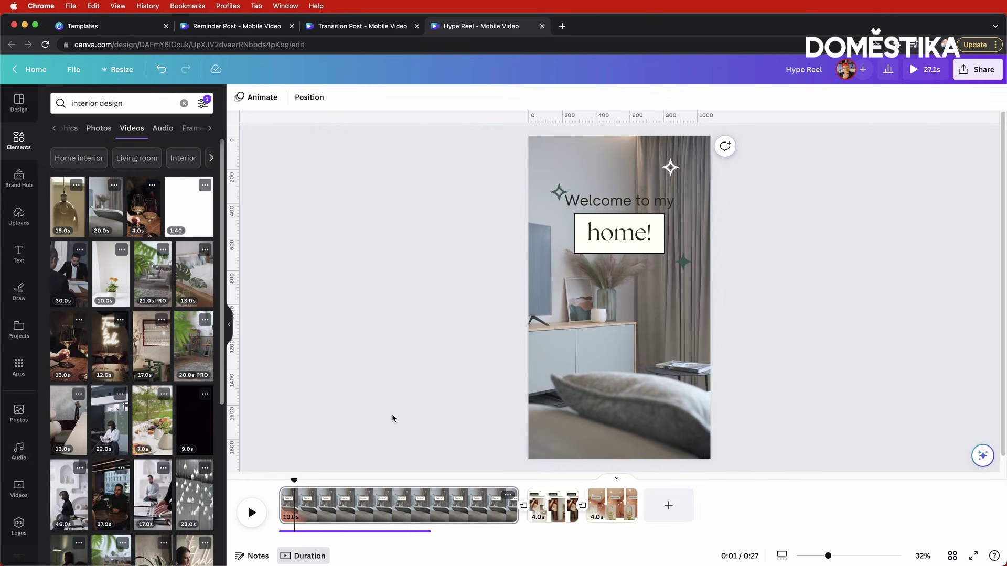
Undo the last clip swap on page 1 and redo it with the page locked, using the 20.0s living-room video as background
{"action": "key", "text": "super+z"}
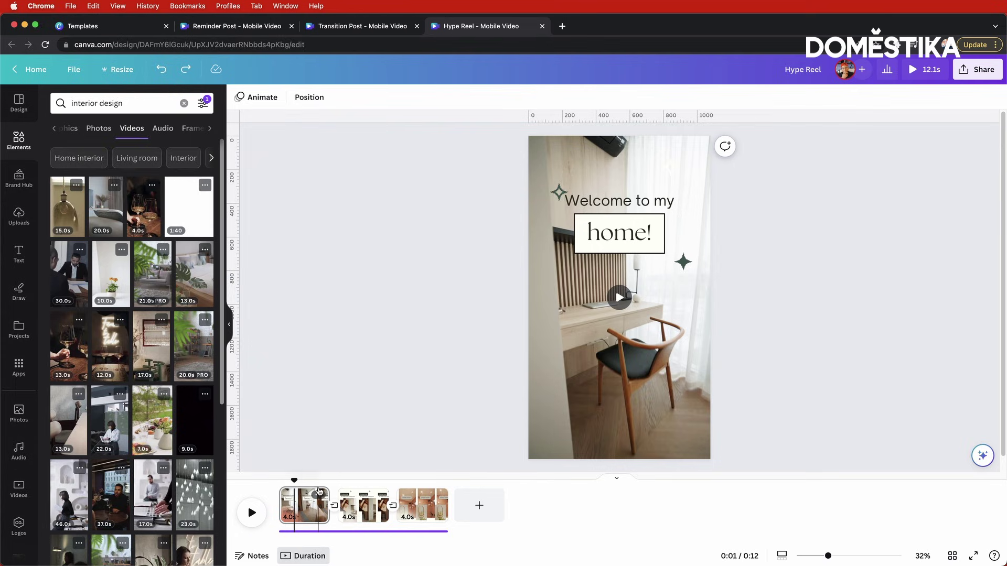
{"action": "left_click", "coordinate": [319, 496]}
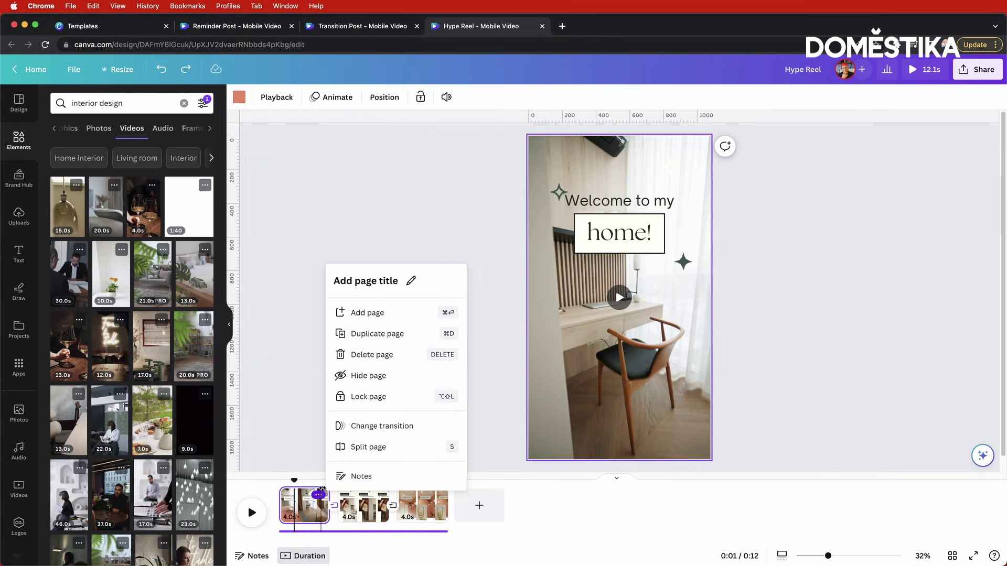
{"action": "left_click", "coordinate": [380, 402]}
{"action": "left_click_drag", "start_coordinate": [105, 206], "coordinate": [532, 295]}
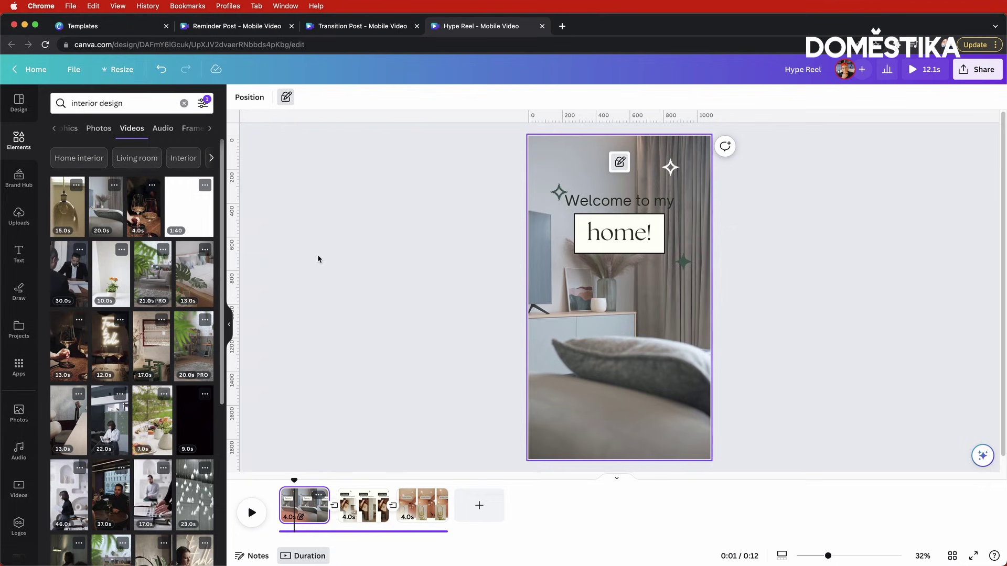
Lock page 2 and replace its large clip with the 21.0s sofa video and its small clip with the 13.0s bedroom video
{"action": "left_click", "coordinate": [362, 504]}
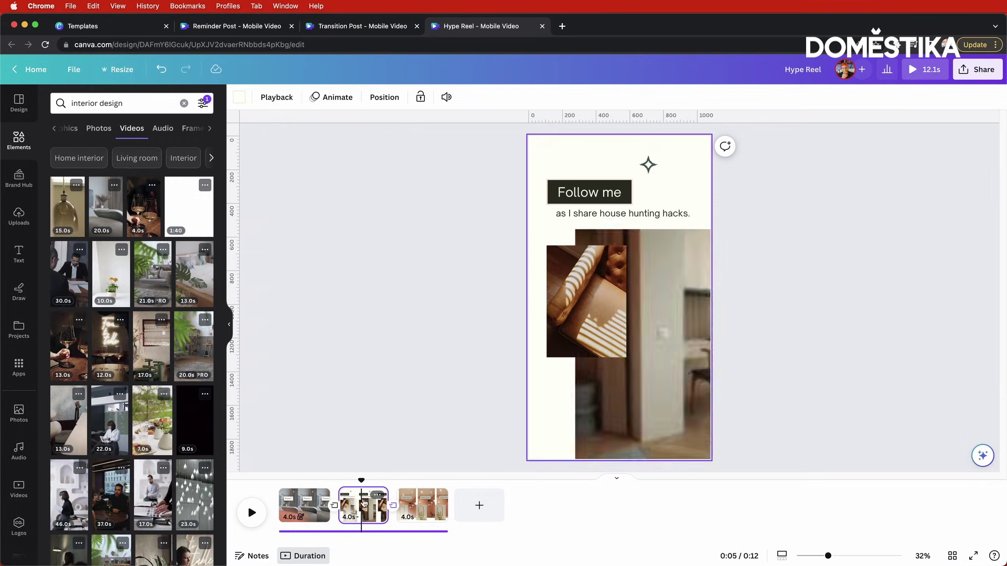
{"action": "left_click", "coordinate": [377, 495]}
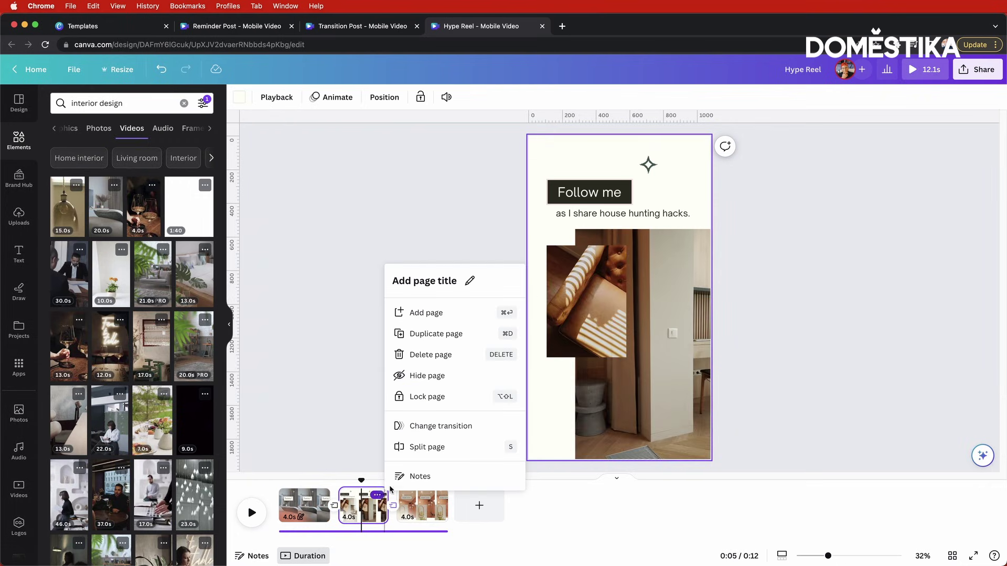
{"action": "left_click", "coordinate": [426, 397]}
{"action": "left_click_drag", "start_coordinate": [152, 273], "coordinate": [645, 413]}
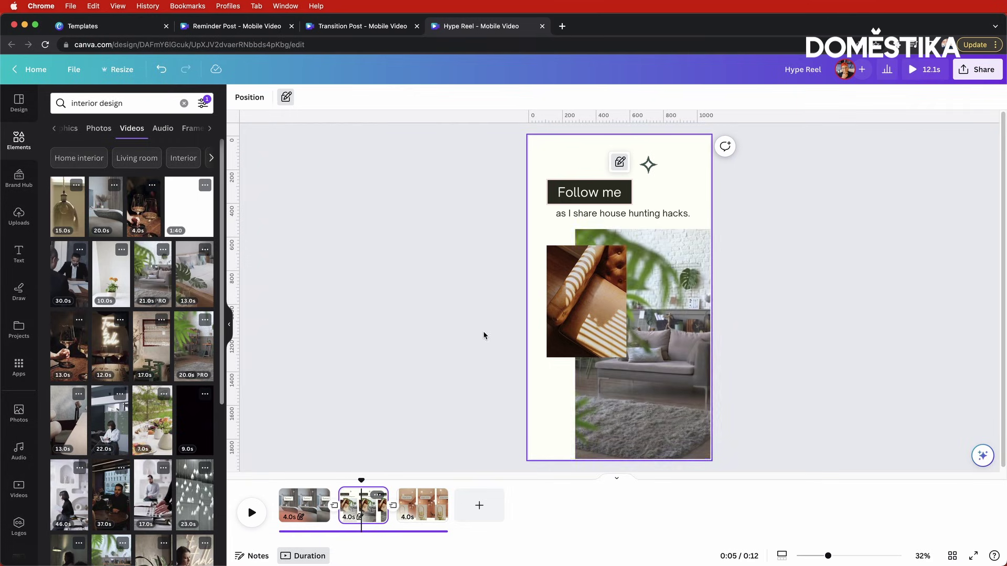
{"action": "left_click_drag", "start_coordinate": [194, 274], "coordinate": [560, 305]}
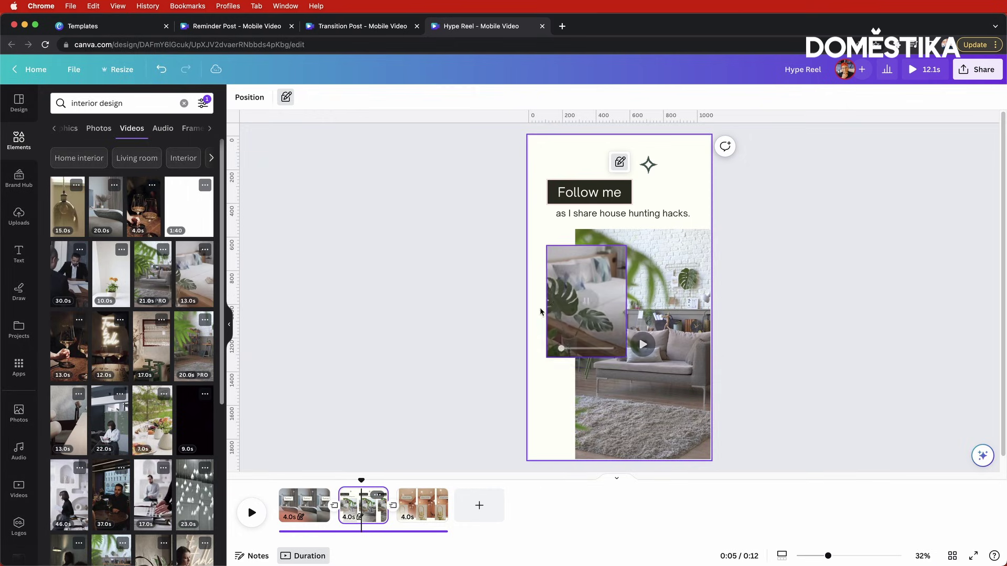
Lock page 3 and replace its large clip with the 17.0s glass-shelf video and its small clip with the 19.0s home-office video
{"action": "left_click_drag", "start_coordinate": [362, 481], "coordinate": [424, 483]}
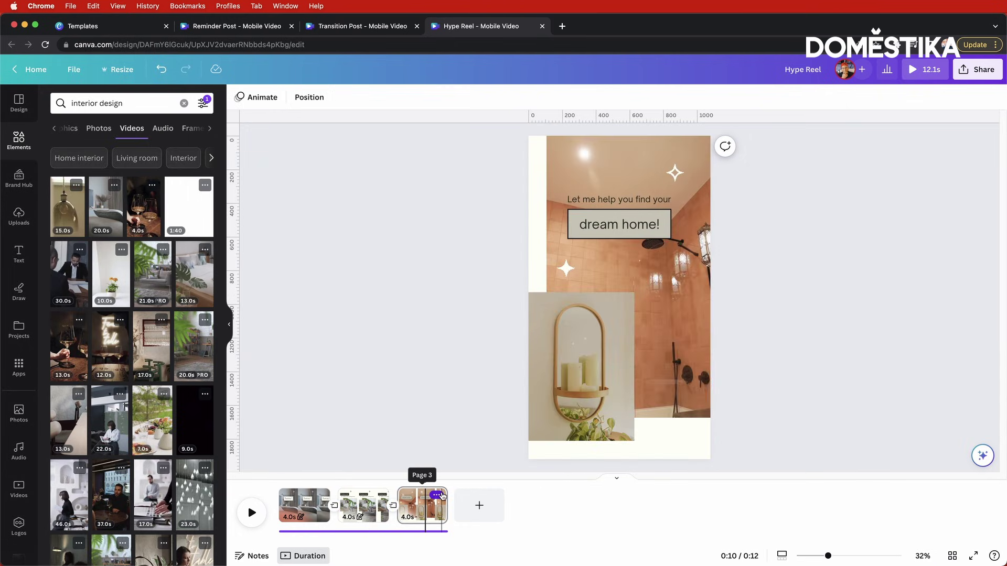
{"action": "left_click", "coordinate": [437, 495]}
{"action": "left_click", "coordinate": [490, 401]}
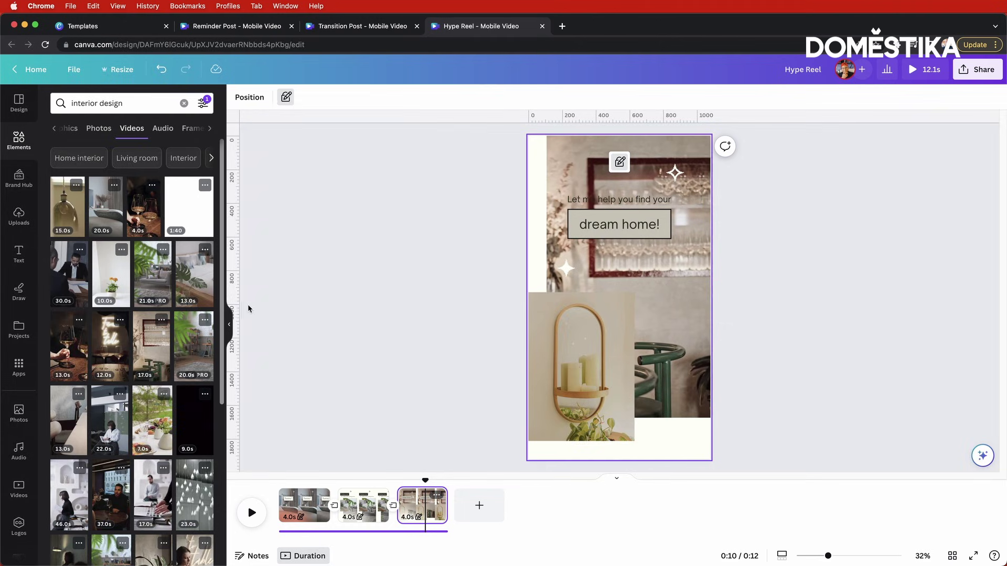
{"action": "left_click_drag", "start_coordinate": [222, 362], "coordinate": [227, 483]}
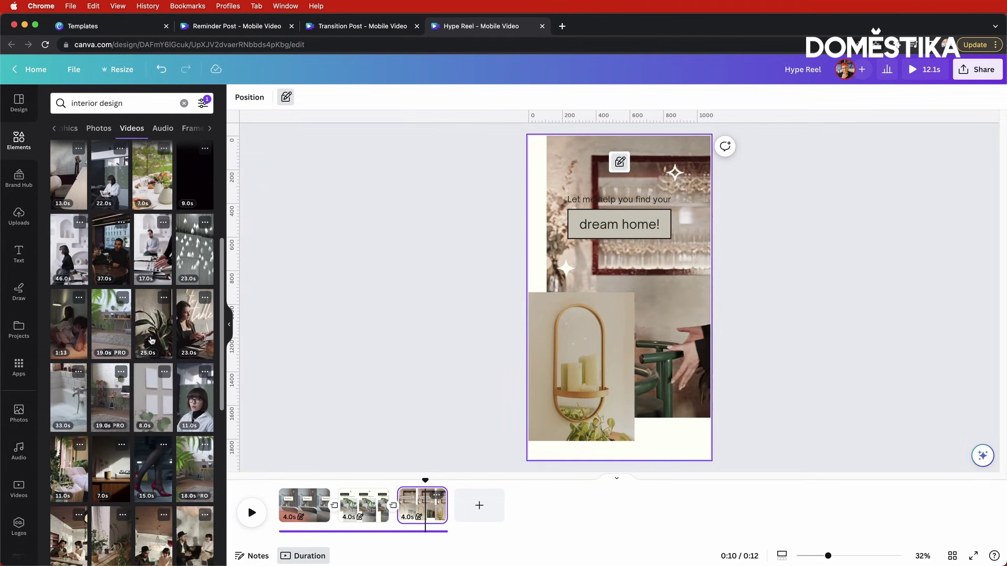
{"action": "left_click_drag", "start_coordinate": [105, 408], "coordinate": [567, 367]}
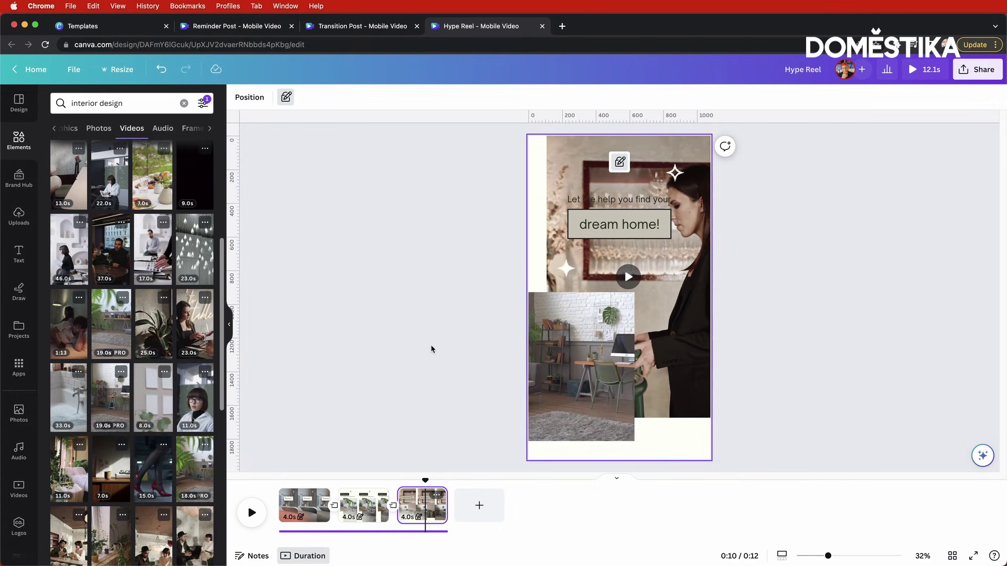
Deselect page 3 and move the playhead back through page 2 to page 1 to review the replaced clips
{"action": "left_click", "coordinate": [777, 269]}
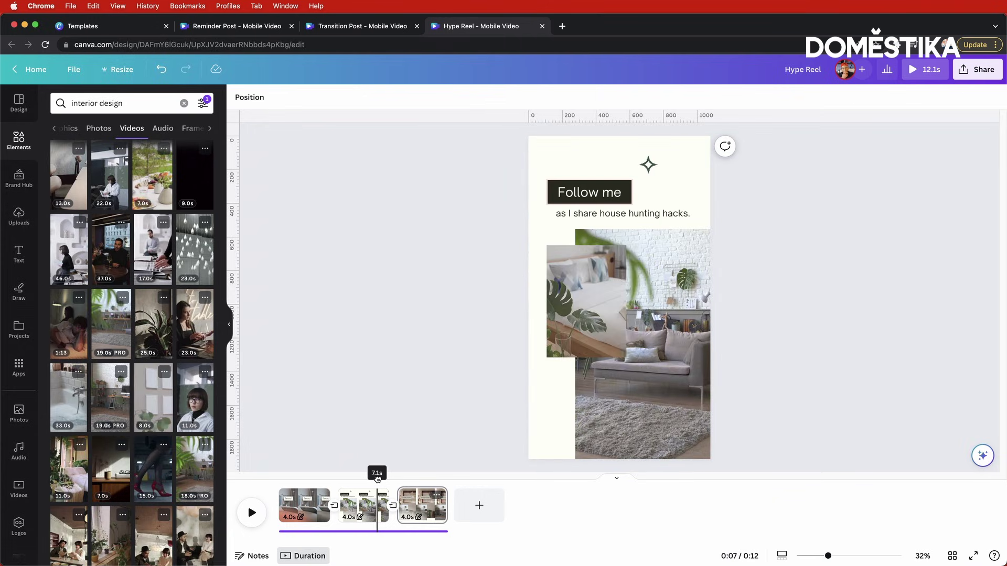
{"action": "left_click", "coordinate": [299, 474]}
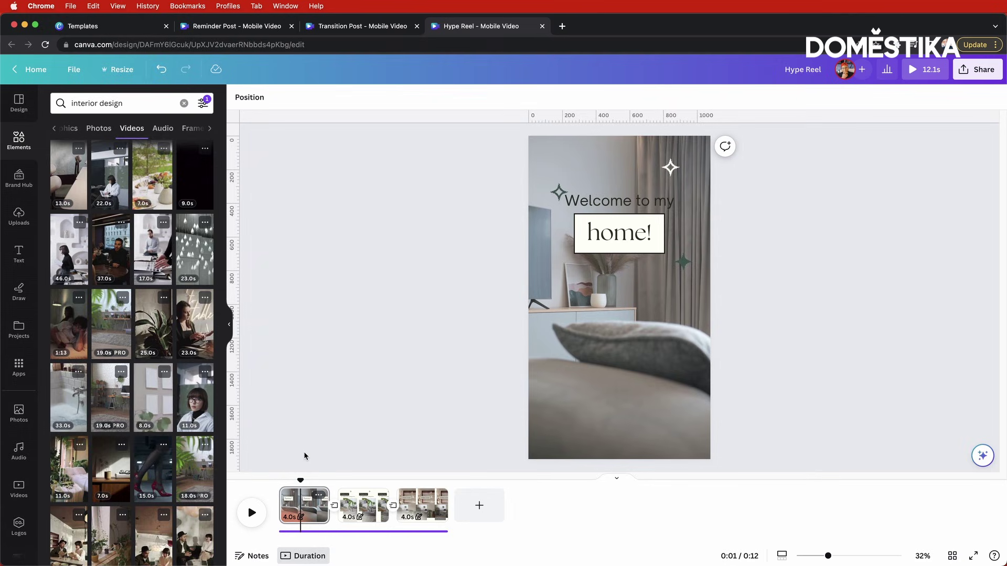